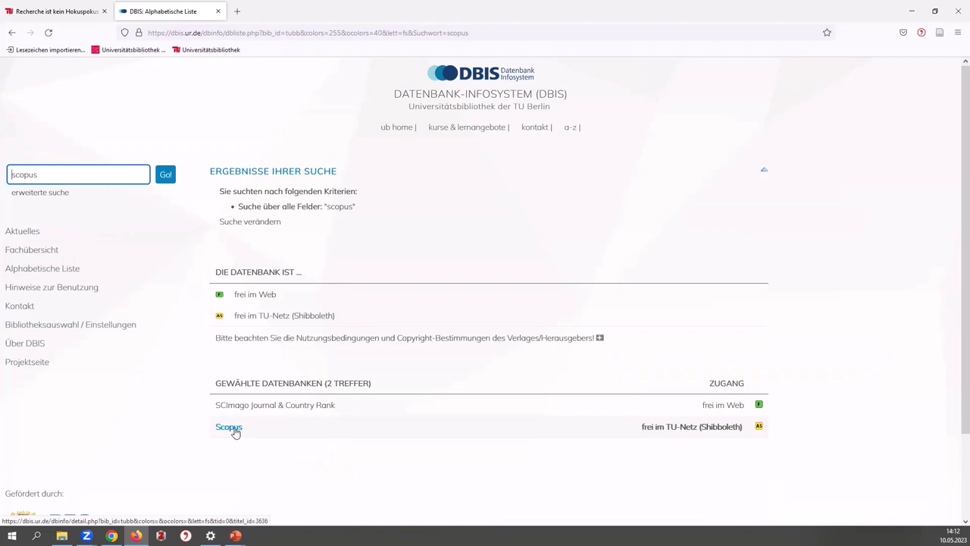
Step: Open the Scopus entry from the DBIS results, review its coverage, subject areas and publisher details, and launch the Scopus website
left_click(233, 428)
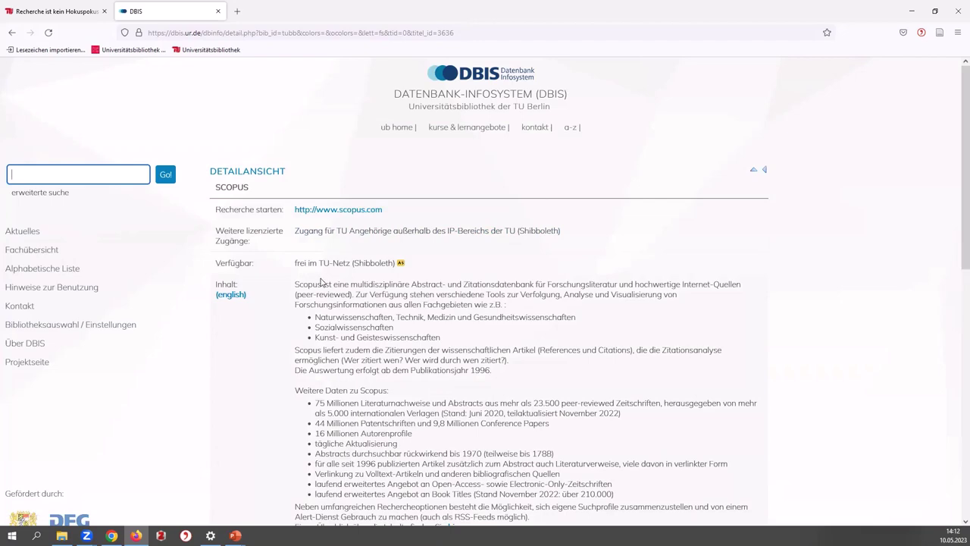
scroll(325, 300, "down", 3)
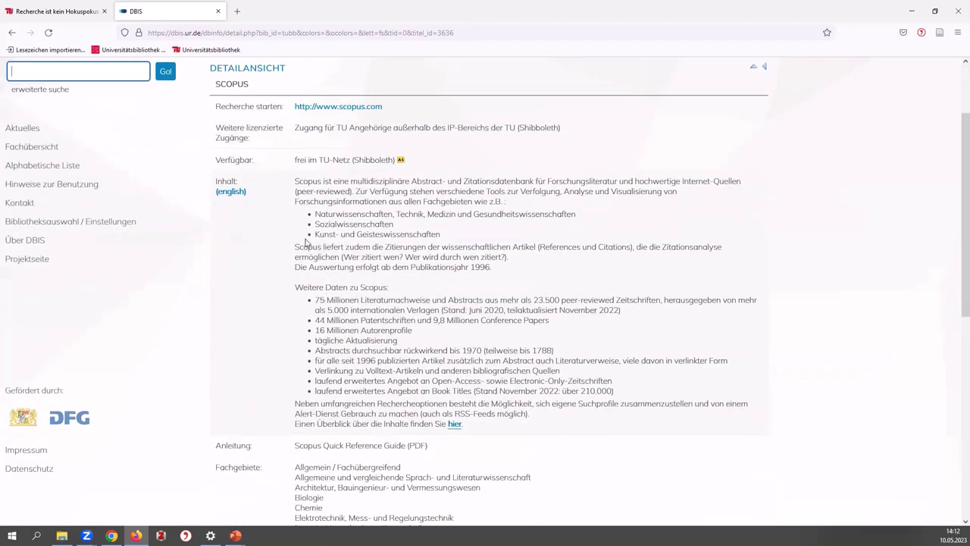
scroll(307, 296, "down", 9)
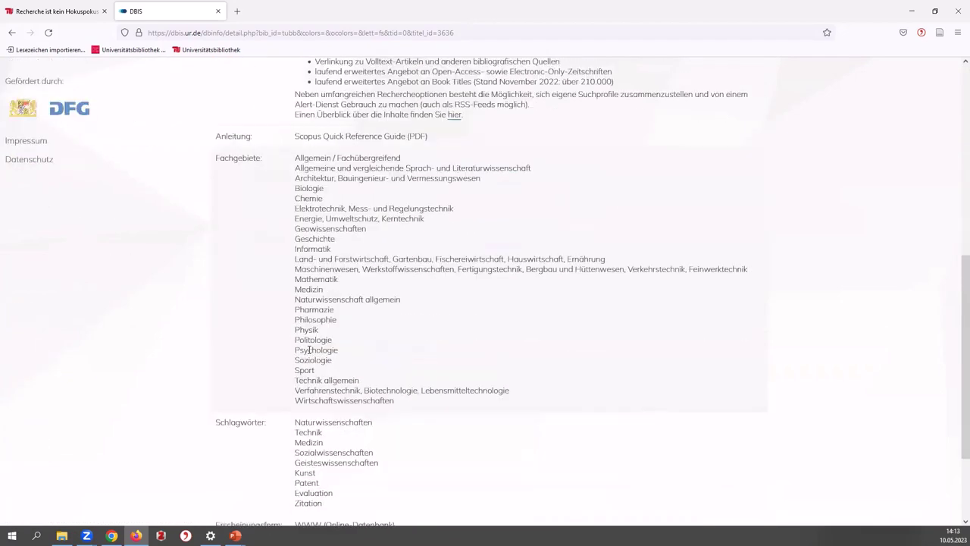
scroll(309, 349, "down", 3)
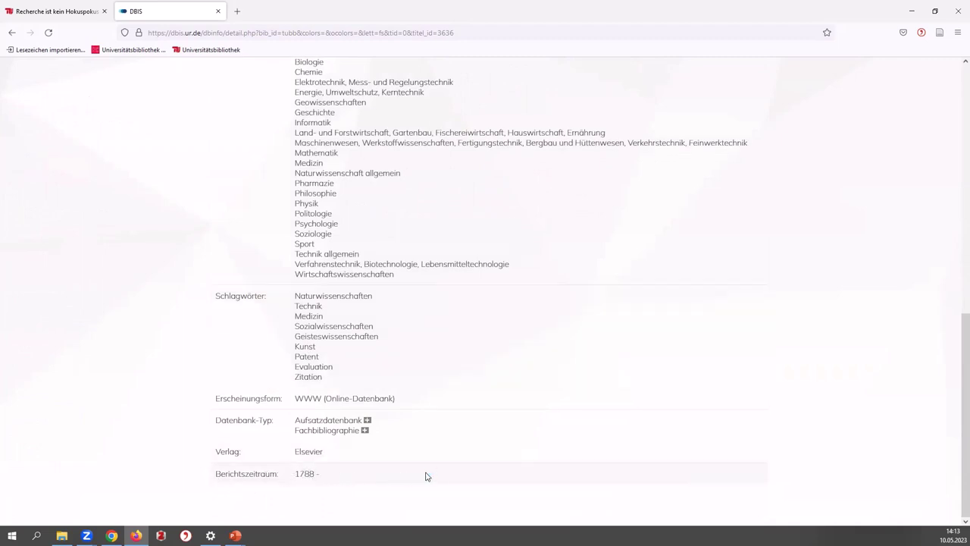
scroll(373, 479, "up", 10)
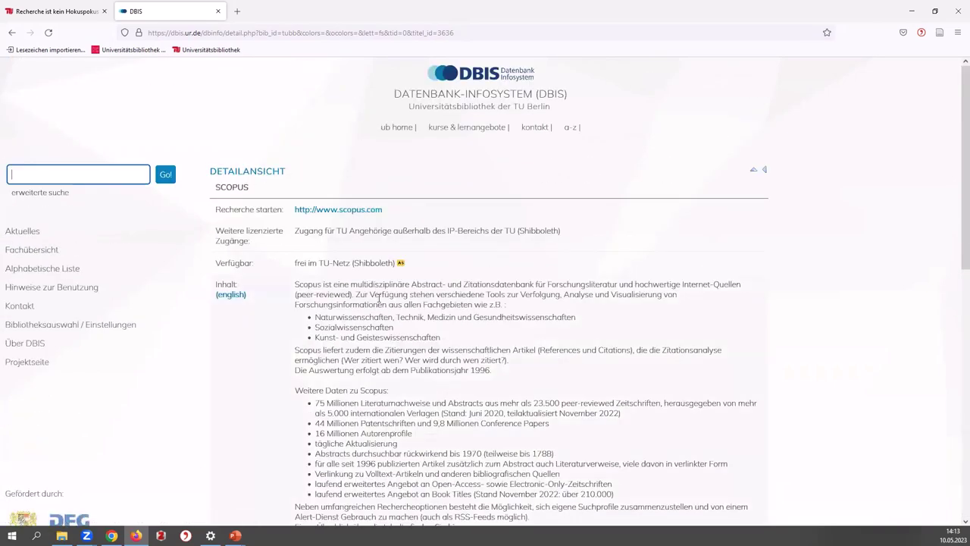
left_click(347, 213)
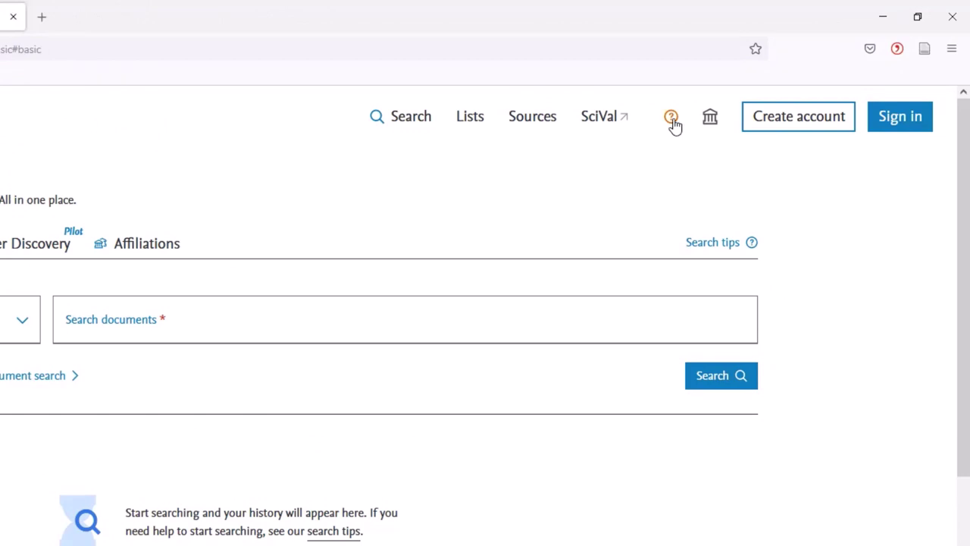
Step: View the FAQs in the Scopus Support Center, accepting all cookies there, and return to the document search with the help options closed
left_click(673, 120)
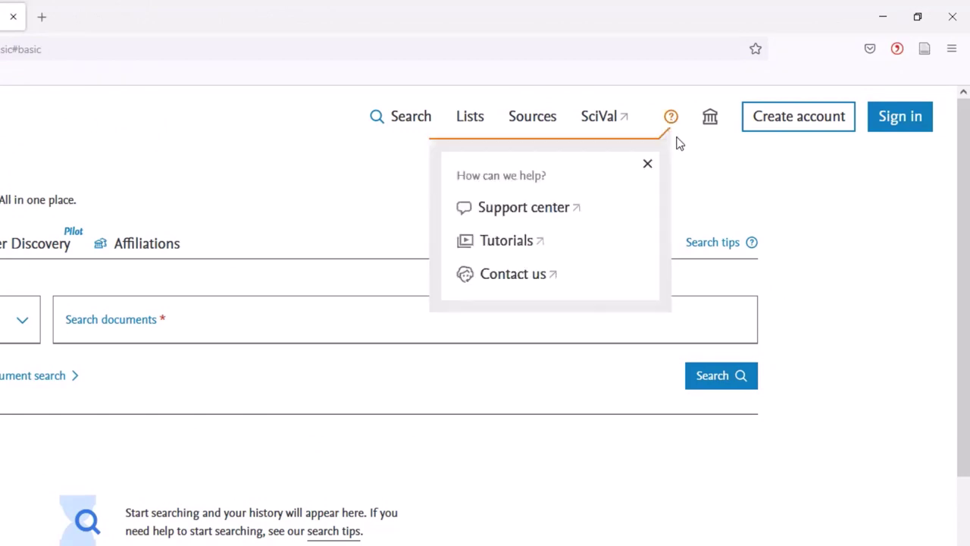
left_click(523, 209)
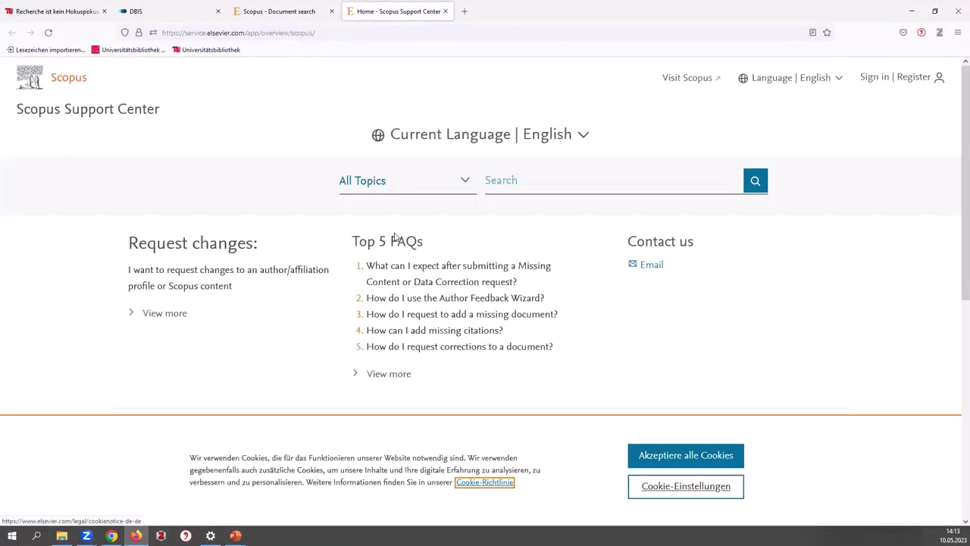
left_click(725, 458)
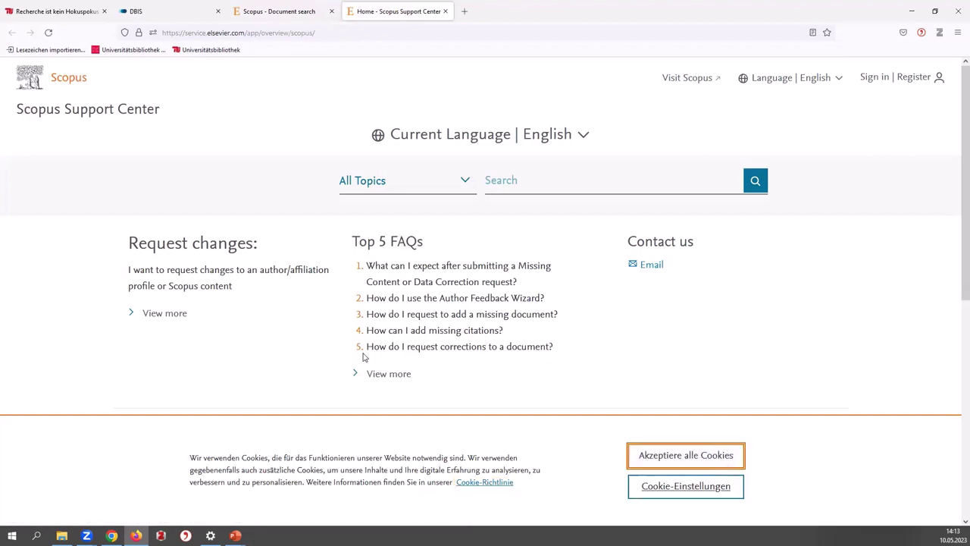
scroll(386, 286, "down", 3)
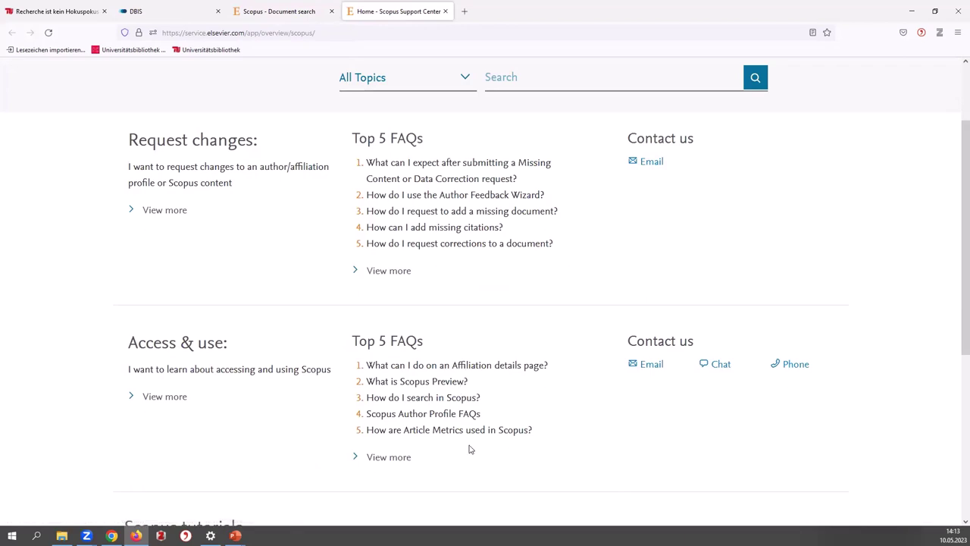
left_click(445, 11)
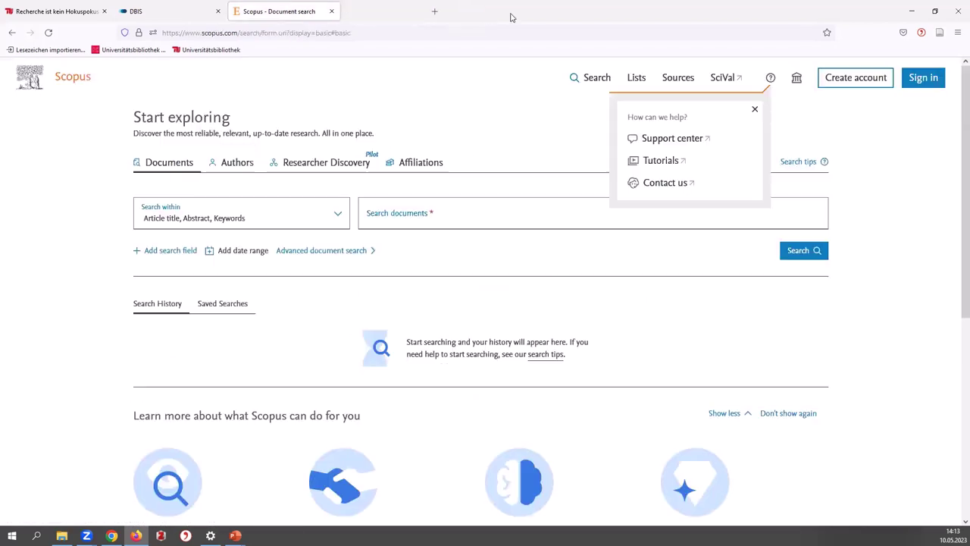
left_click(755, 109)
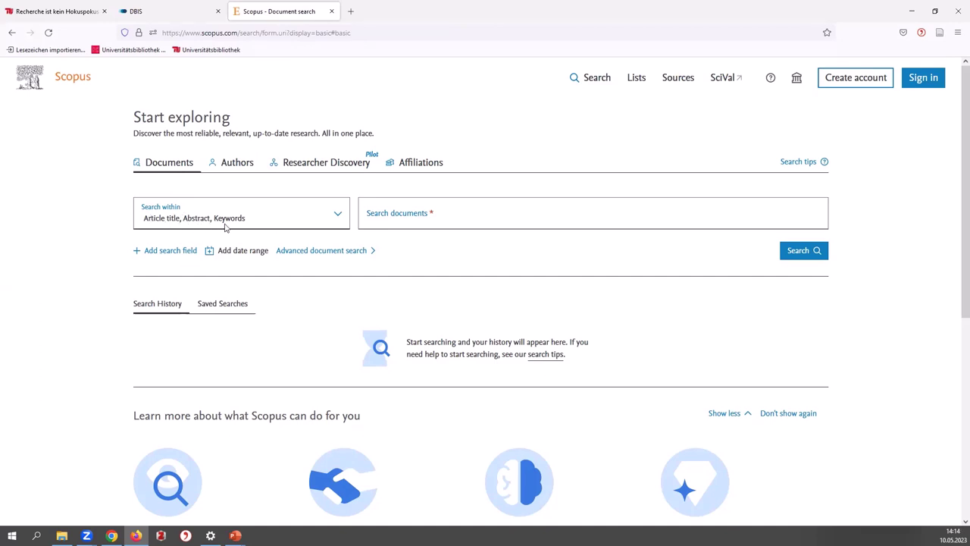
Step: View the available search fields and search article titles, abstracts and keywords for "power suppl* renewabl* energ*"
left_click(337, 217)
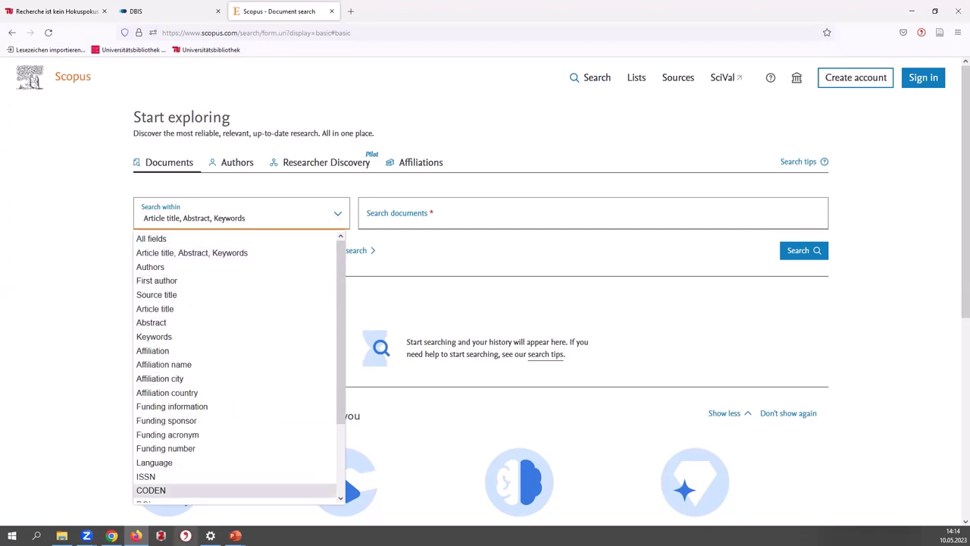
left_click(10, 243)
left_click(440, 219)
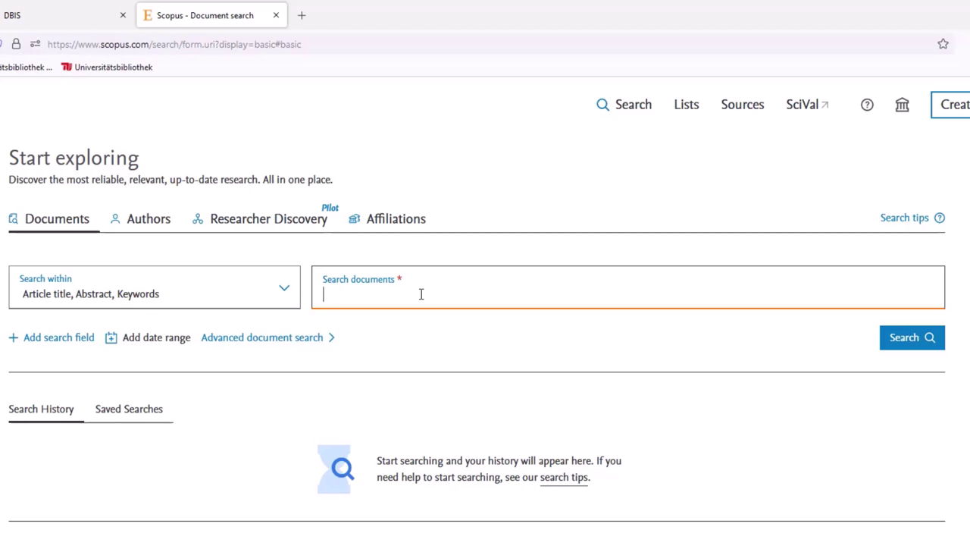
type("power suppl*")
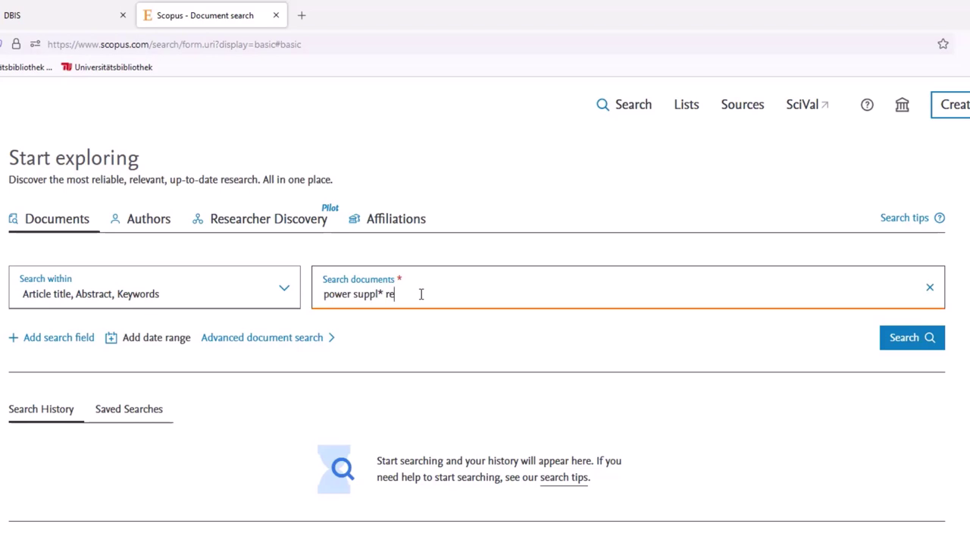
type("rene")
type("wabl* energ*")
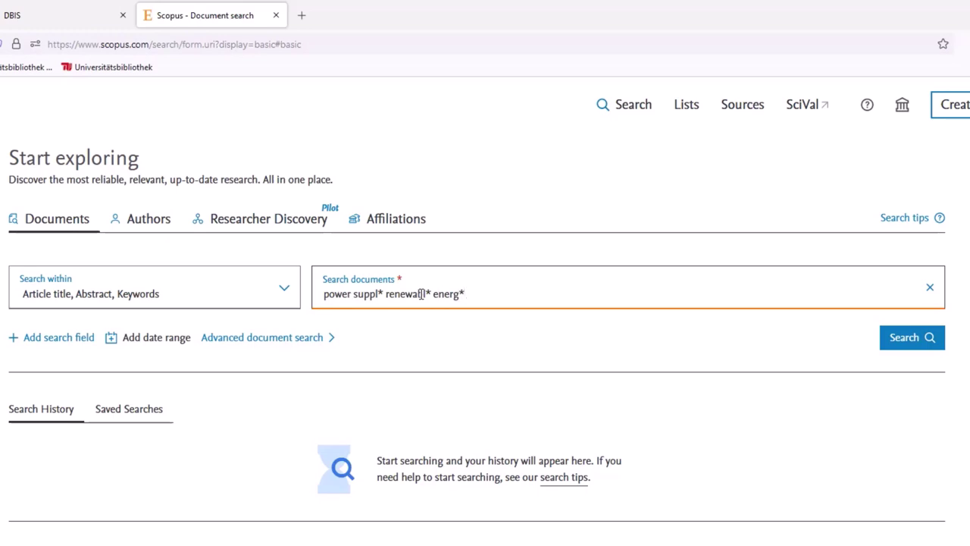
key("Return")
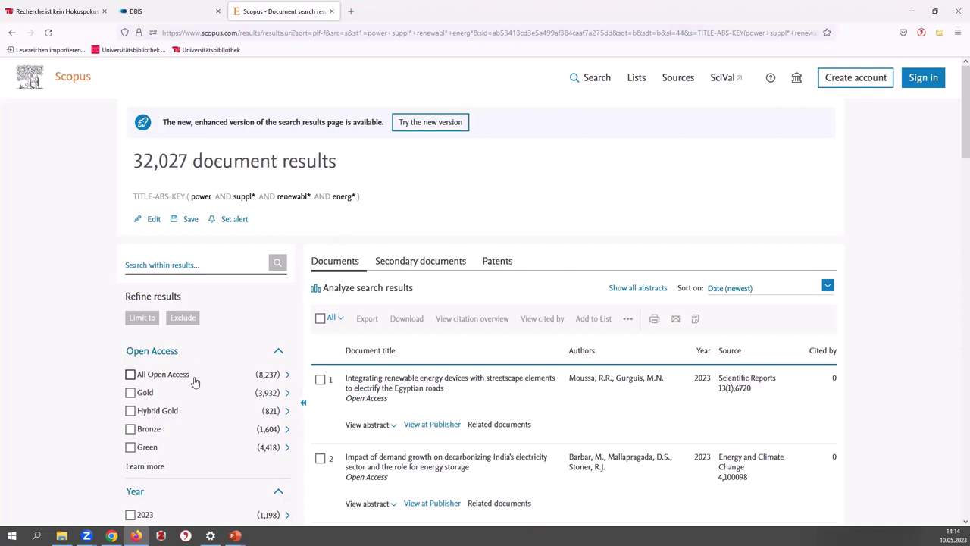
Step: Limit the search results to the Engineering subject area and the English language
scroll(91, 355, "down", 2)
scroll(88, 346, "down", 3)
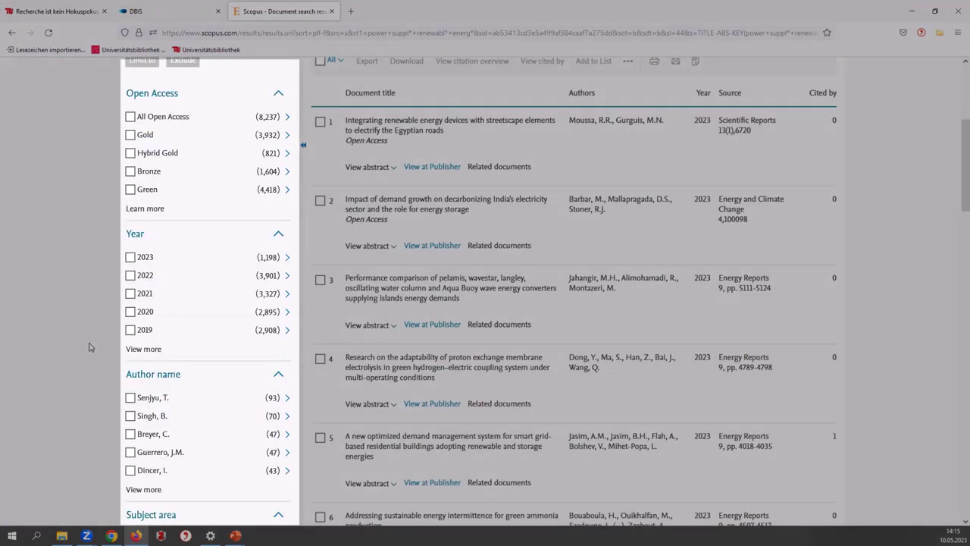
scroll(89, 346, "down", 2)
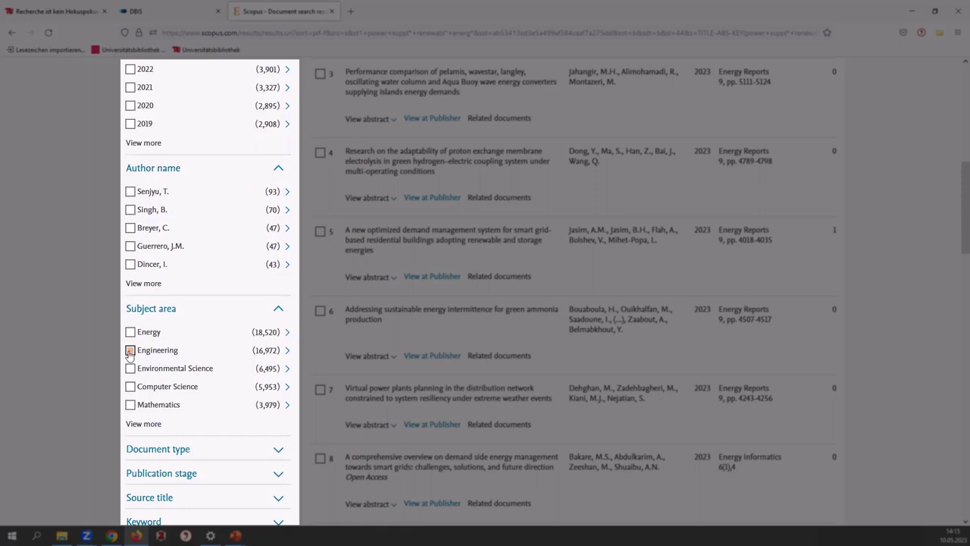
left_click(129, 350)
scroll(63, 372, "down", 4)
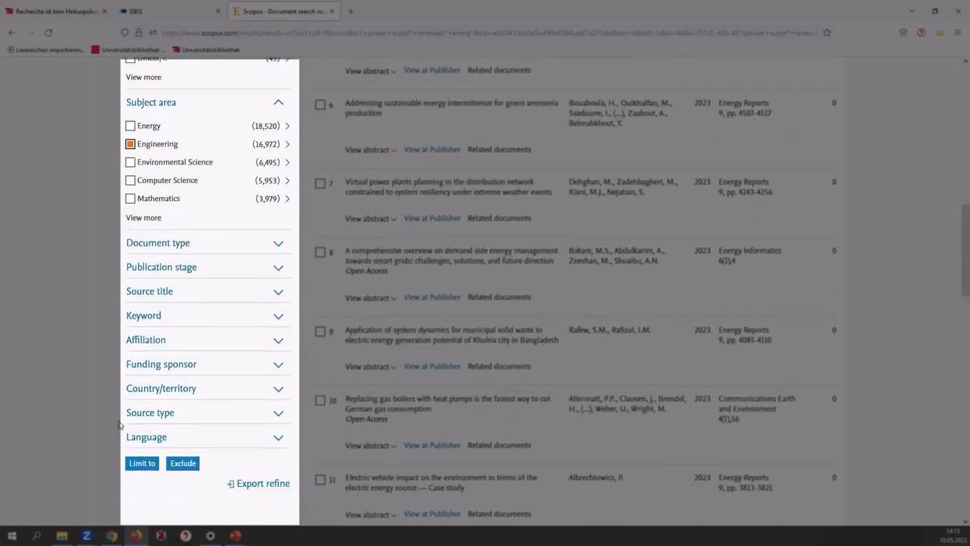
left_click(159, 436)
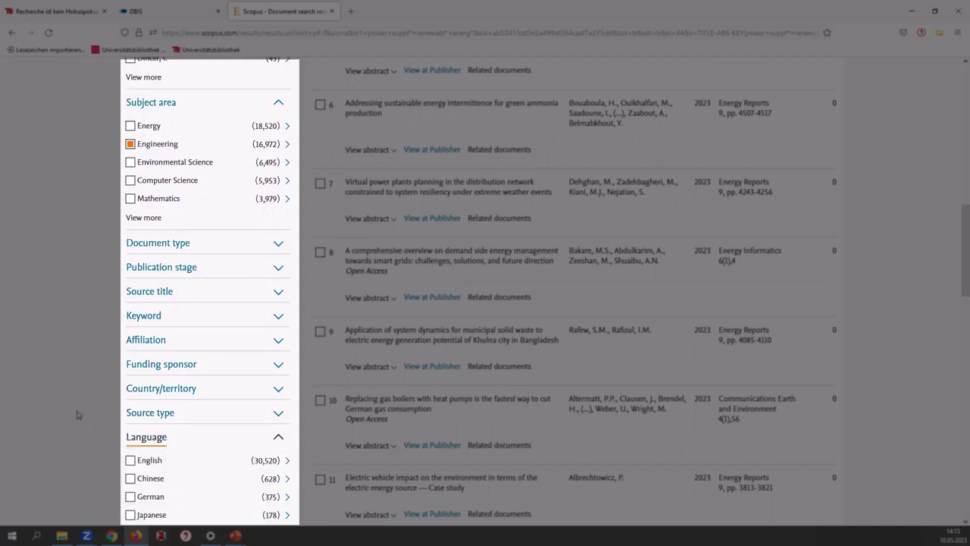
scroll(77, 414, "down", 2)
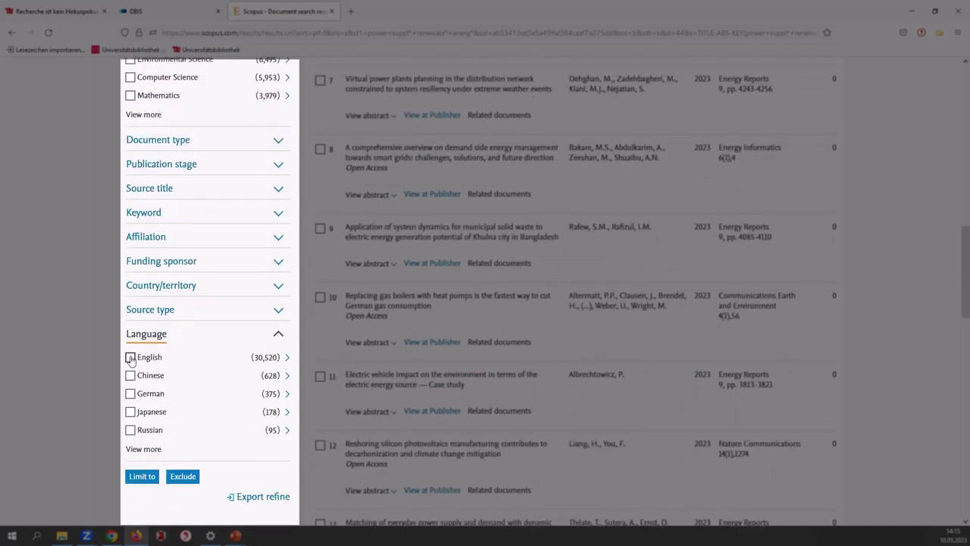
left_click(131, 358)
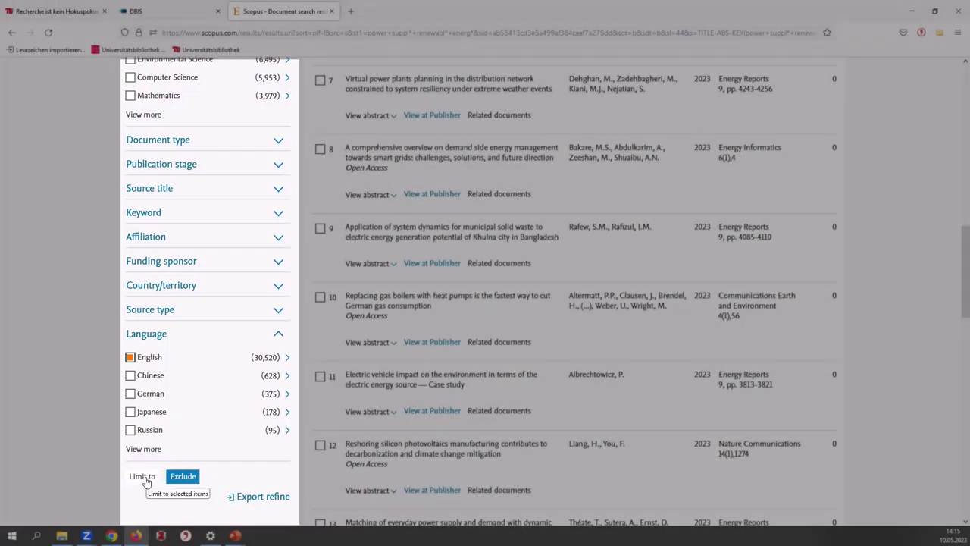
left_click(142, 478)
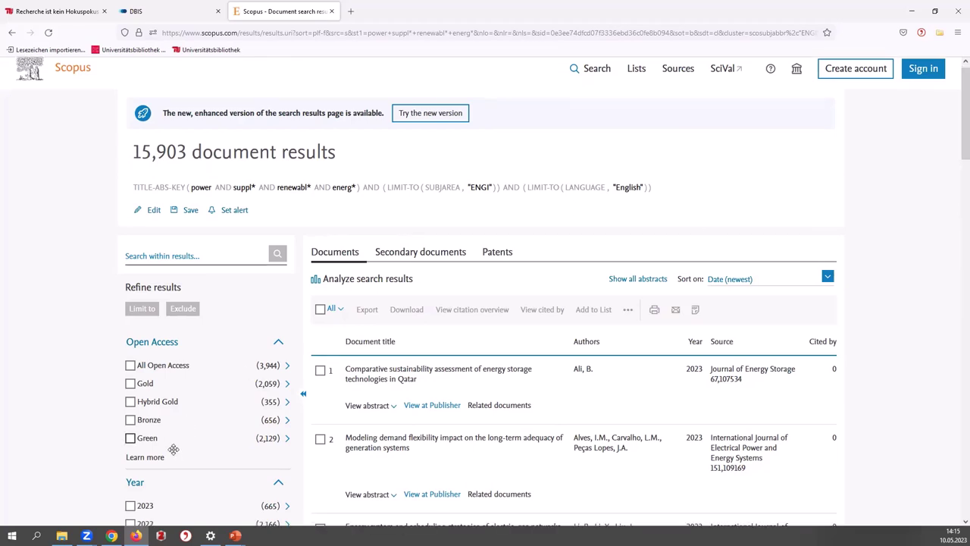
Step: Sort the filtered document results by Cited by (highest)
scroll(174, 453, "down", 1)
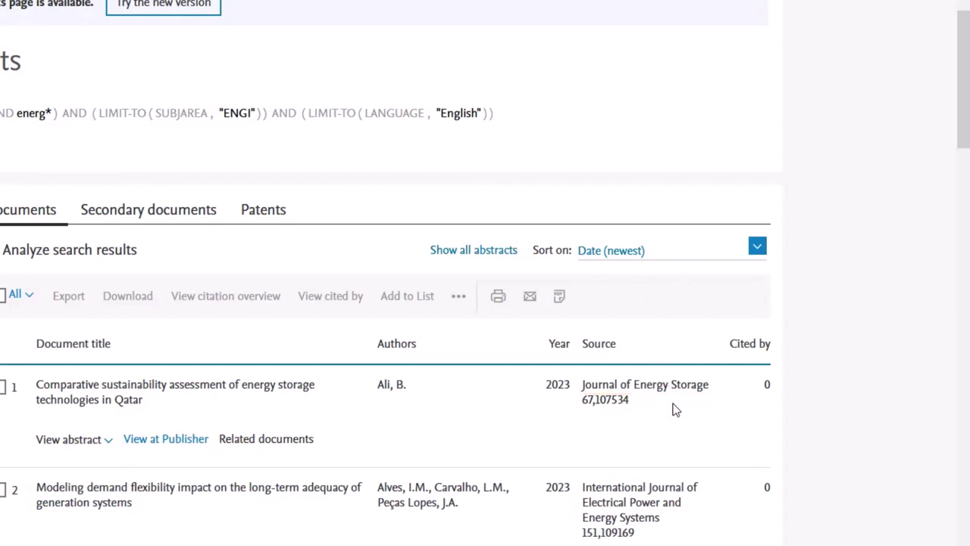
left_click(758, 248)
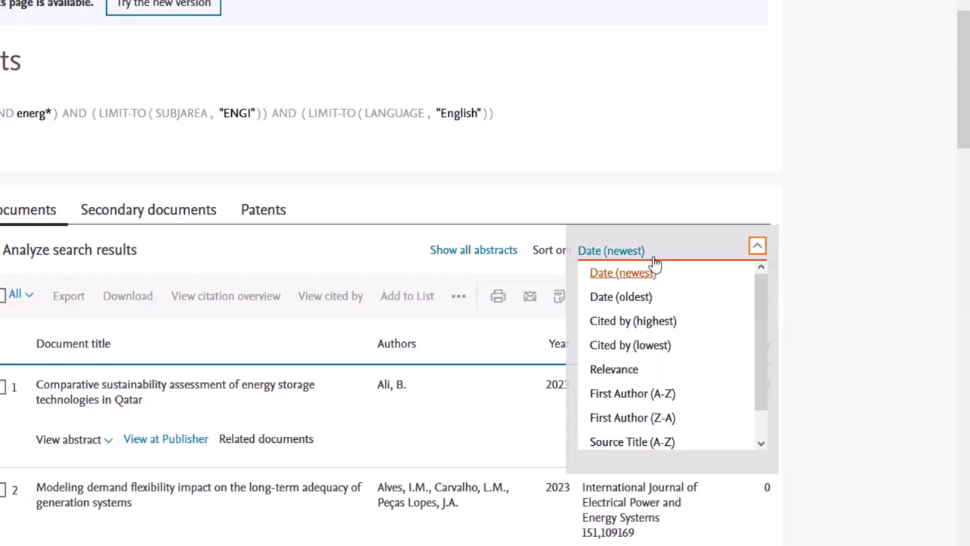
left_click(640, 324)
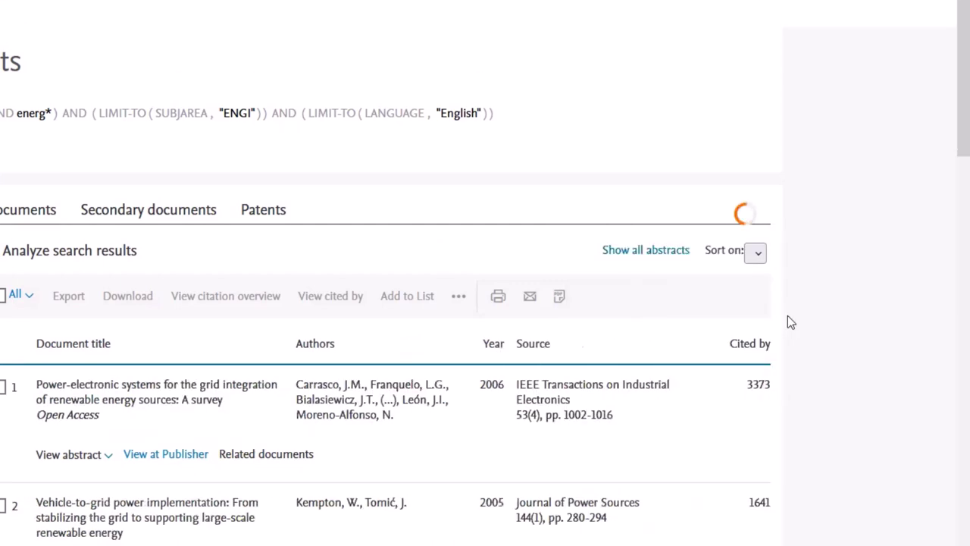
scroll(787, 322, "up", 1)
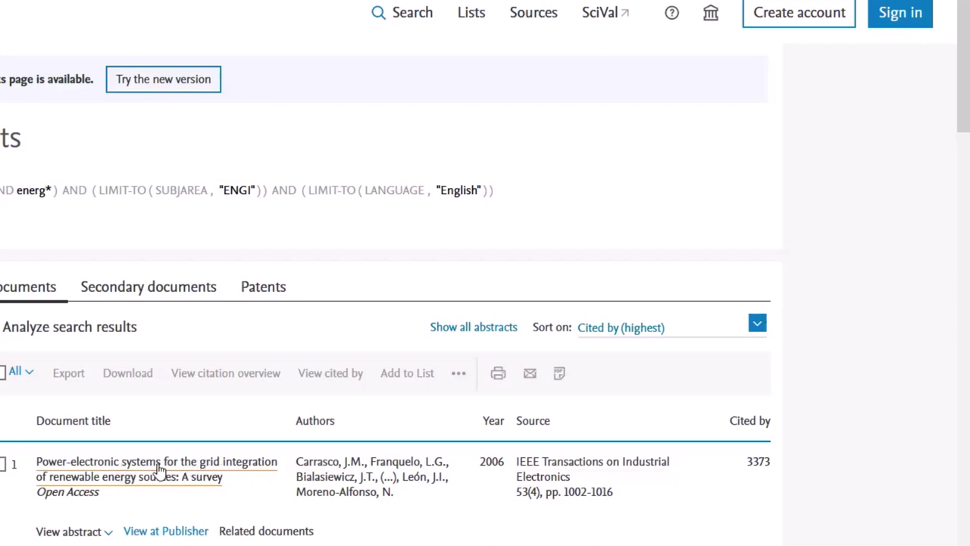
Step: Open the record "Power-electronic systems for the grid integration of renewable energy sources: A survey" and expand its indexed keywords below the abstract
left_click(159, 470)
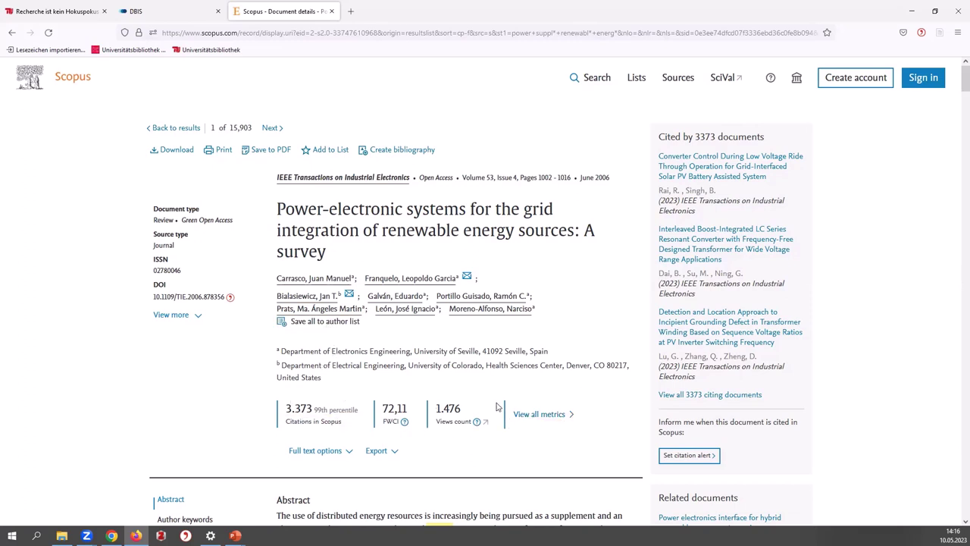
scroll(497, 407, "down", 2)
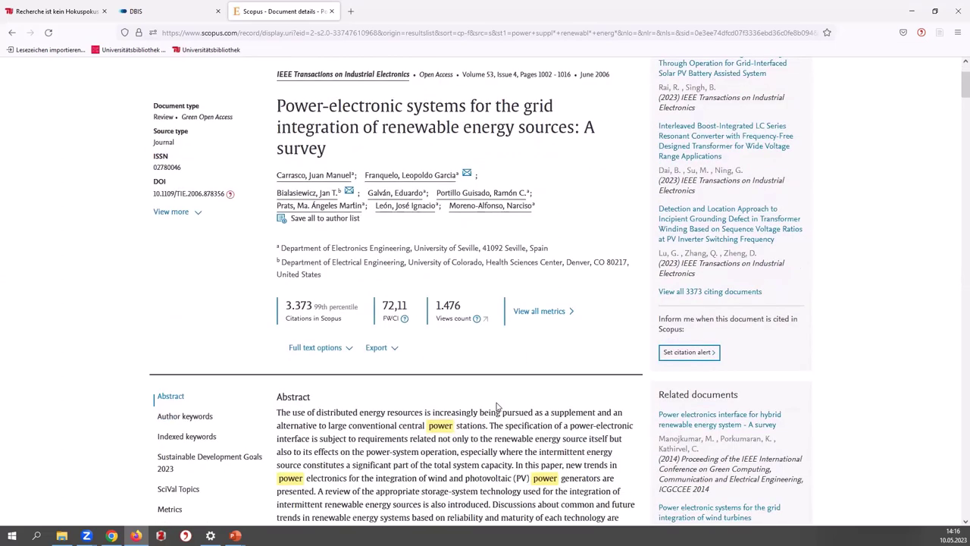
scroll(497, 402, "down", 2)
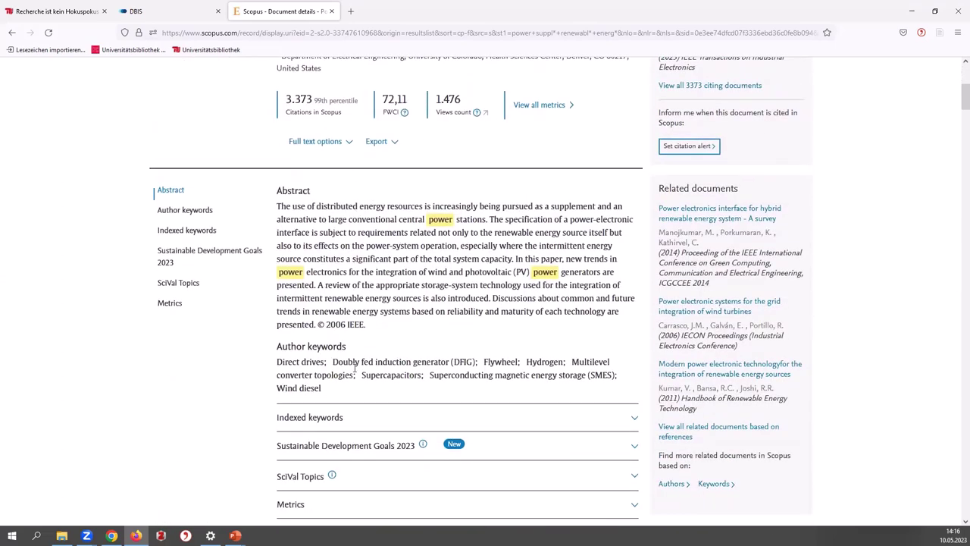
scroll(371, 396, "down", 1)
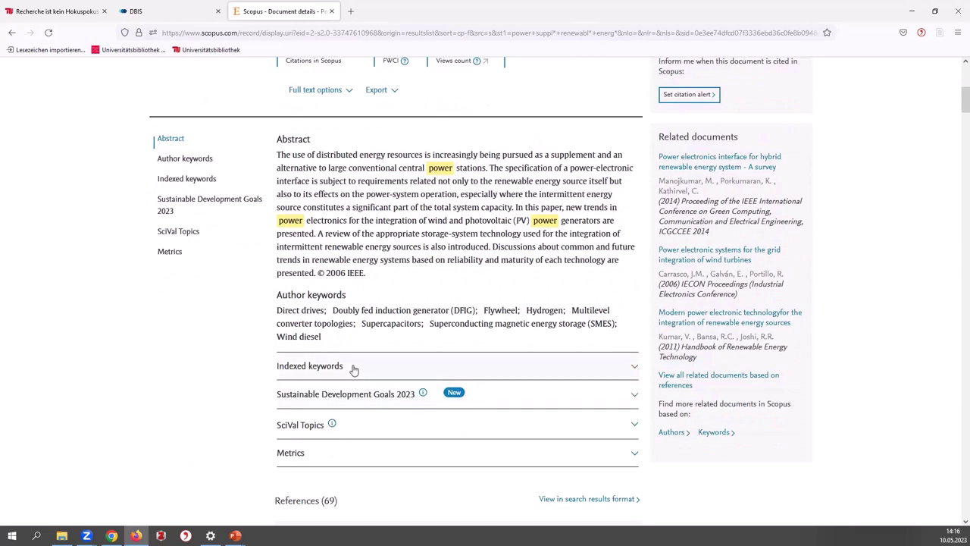
left_click(353, 368)
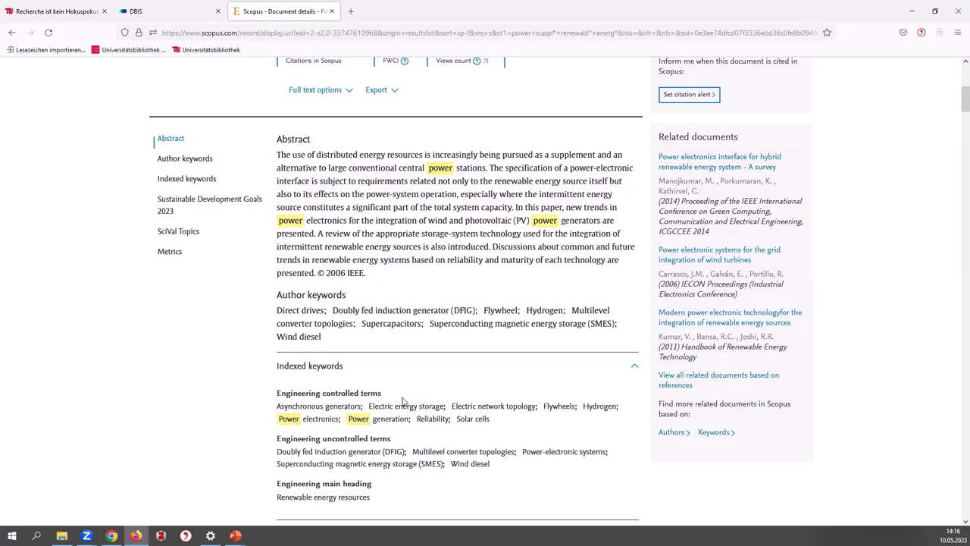
Step: Expand the article's Metrics section and review its Scopus and PlumX metrics
scroll(402, 402, "down", 3)
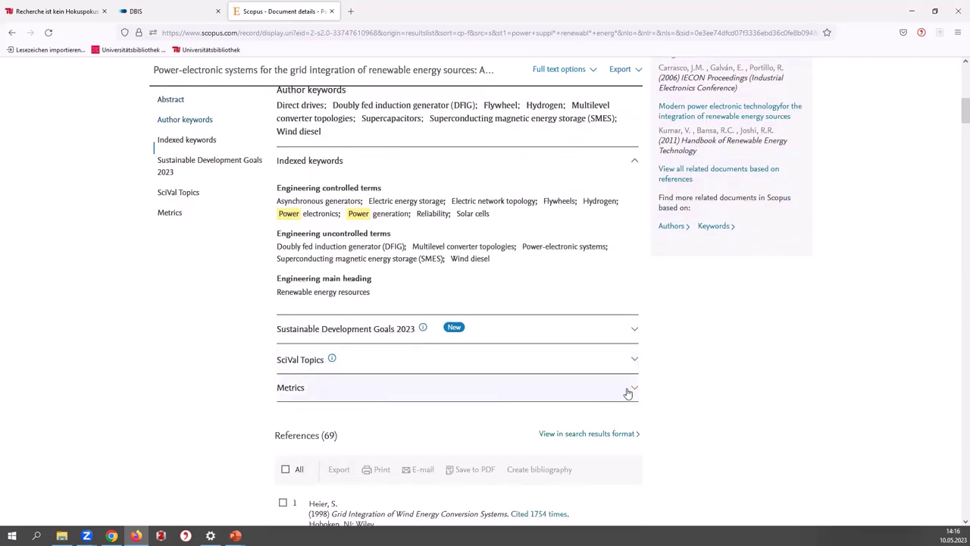
left_click(508, 391)
scroll(494, 391, "down", 4)
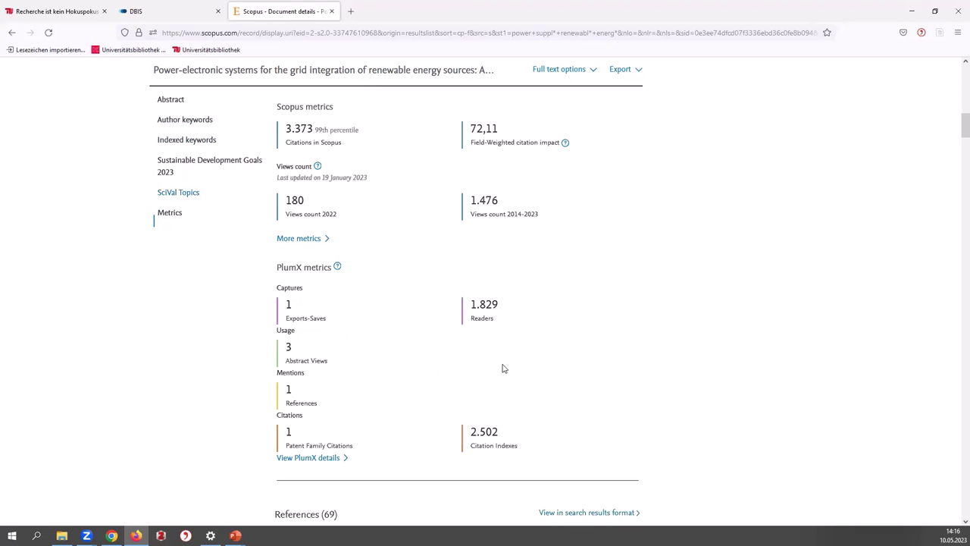
Step: Examine the article's reference list below the PlumX metrics
scroll(502, 368, "down", 2)
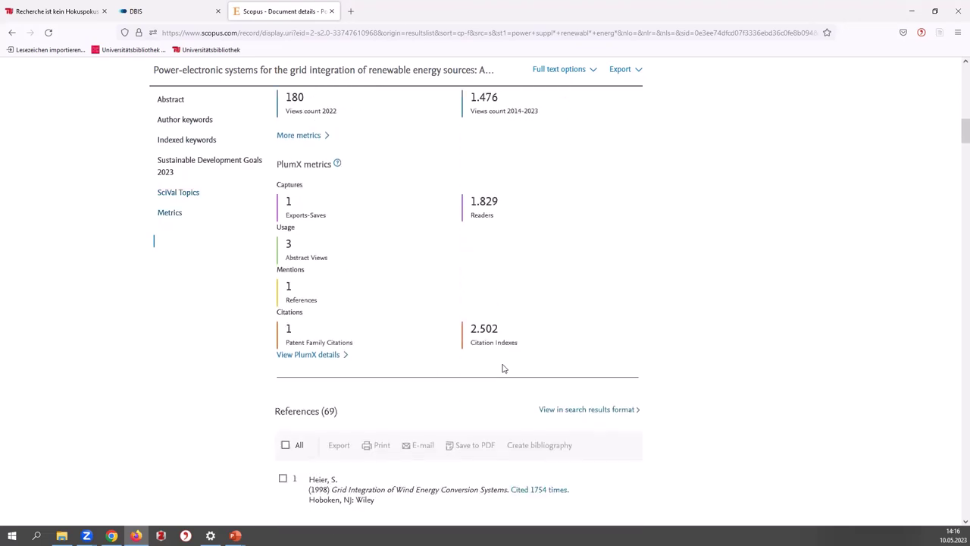
scroll(354, 374, "down", 2)
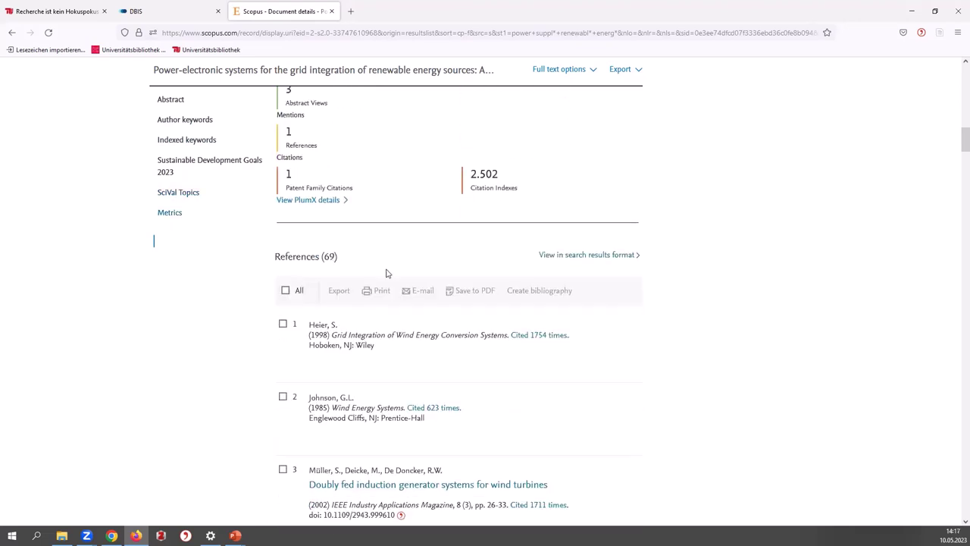
scroll(406, 341, "down", 8)
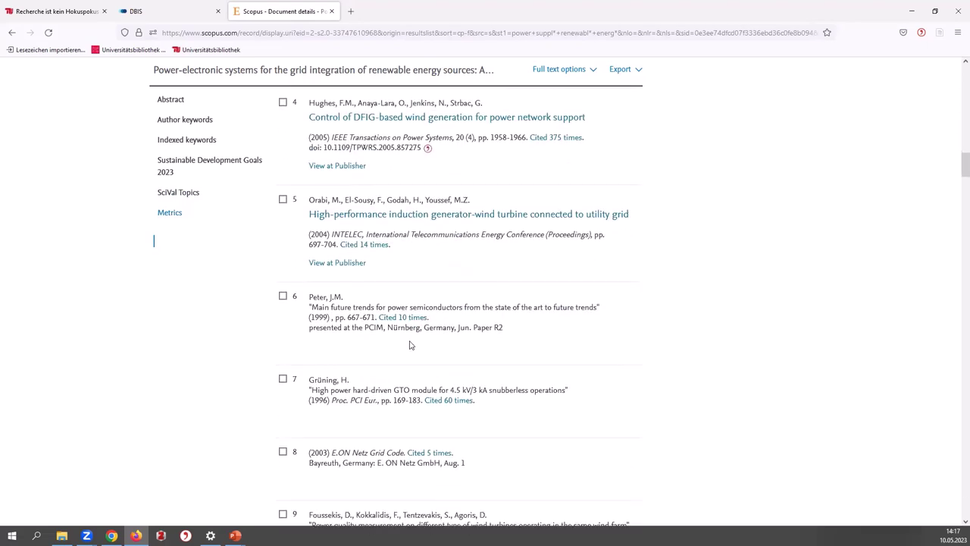
scroll(410, 342, "down", 2)
scroll(413, 345, "up", 5)
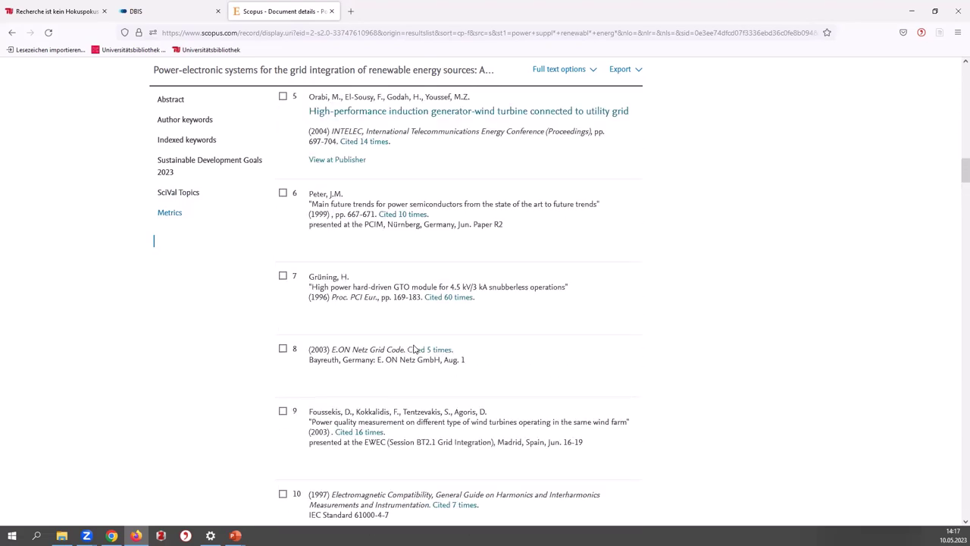
scroll(413, 349, "up", 5)
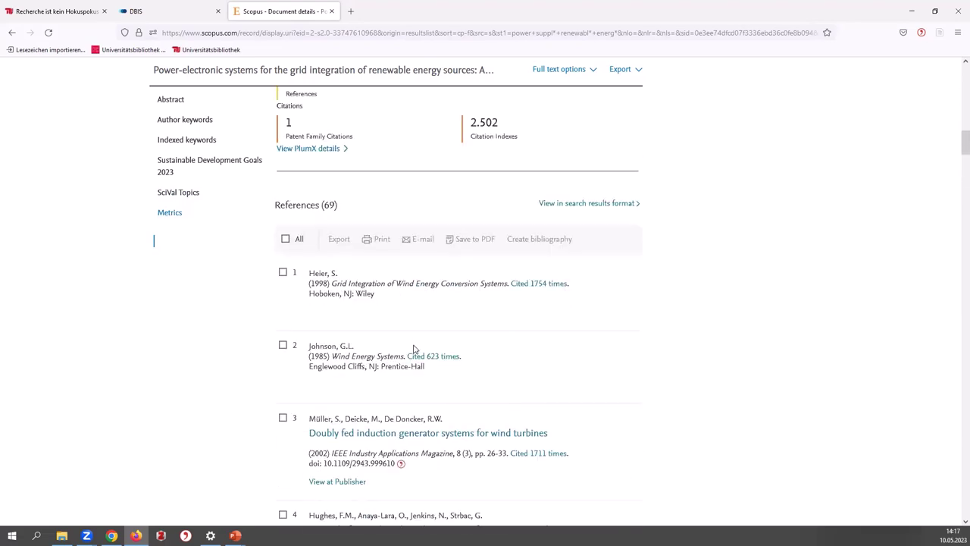
scroll(414, 349, "up", 3)
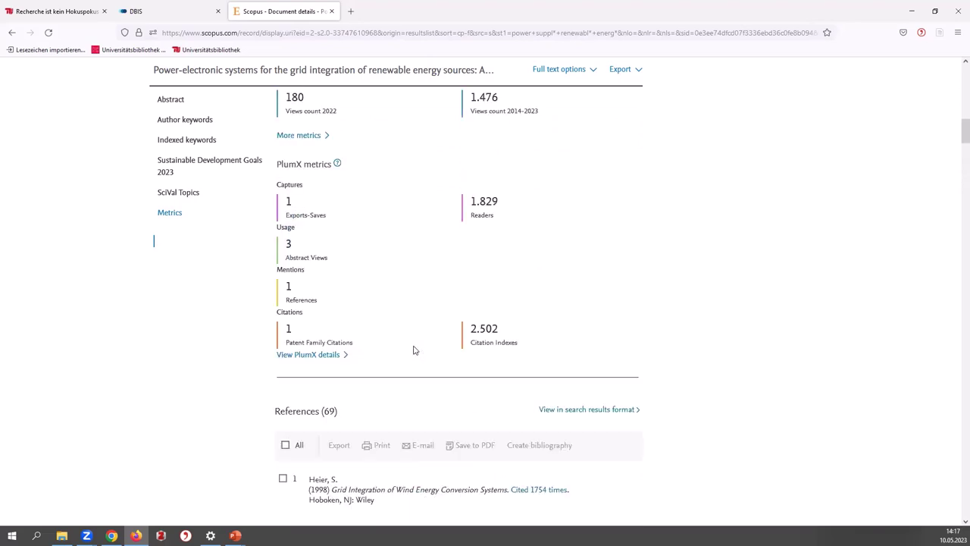
Step: Try to open the article's PDF on the publisher's site through the full text options, and return to the Scopus record
scroll(413, 349, "up", 10)
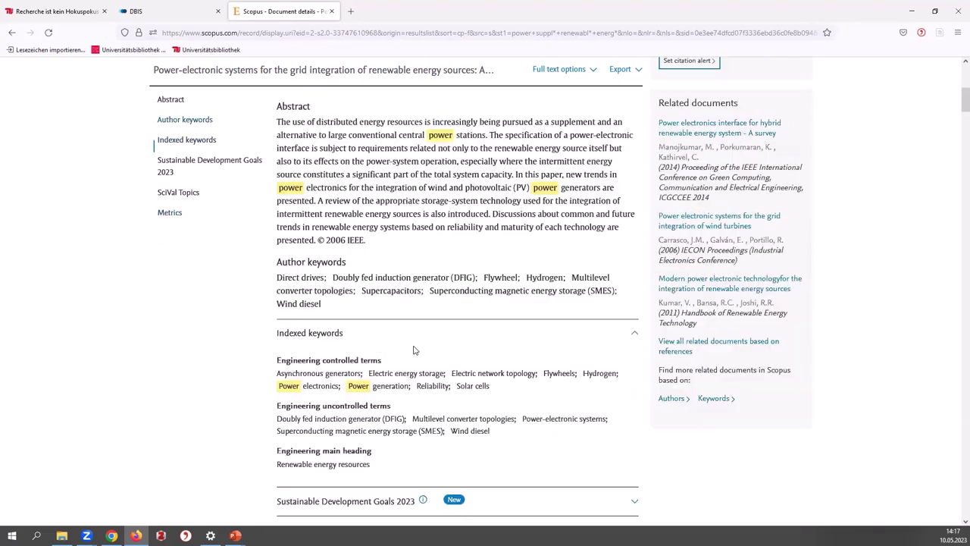
scroll(414, 350, "up", 4)
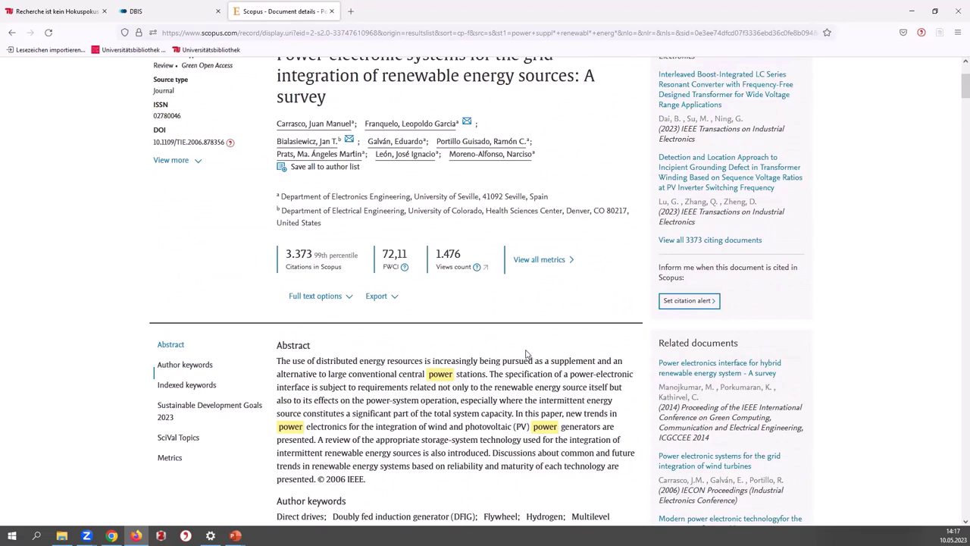
scroll(525, 351, "up", 1)
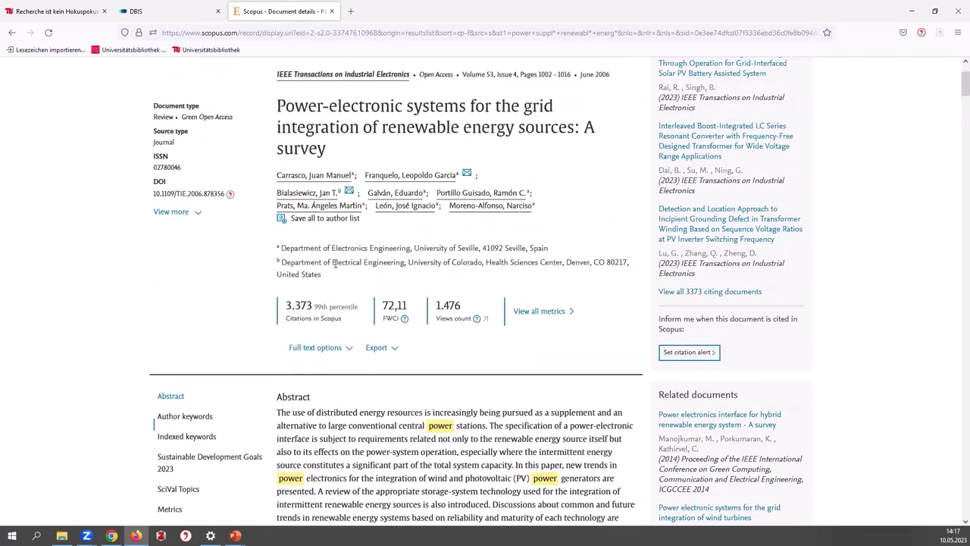
left_click(318, 348)
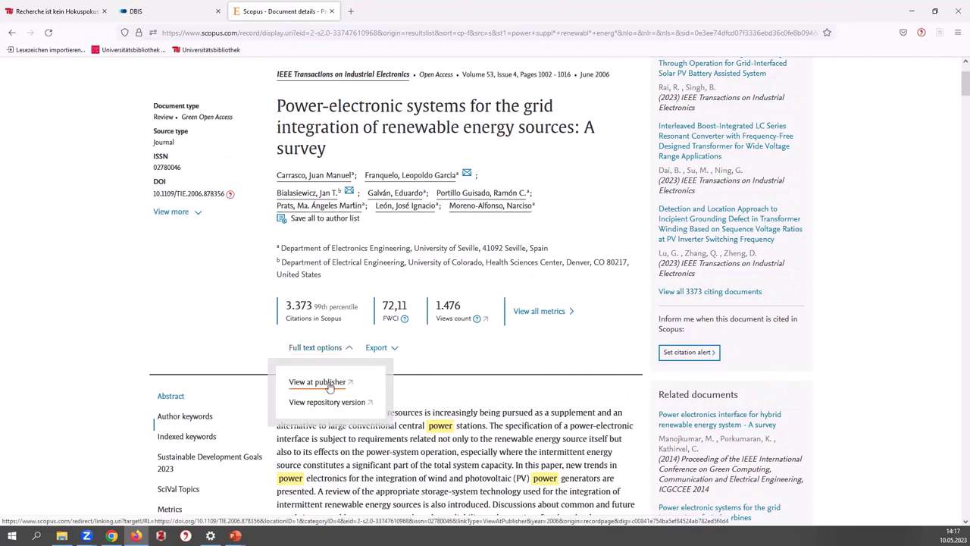
left_click(318, 382)
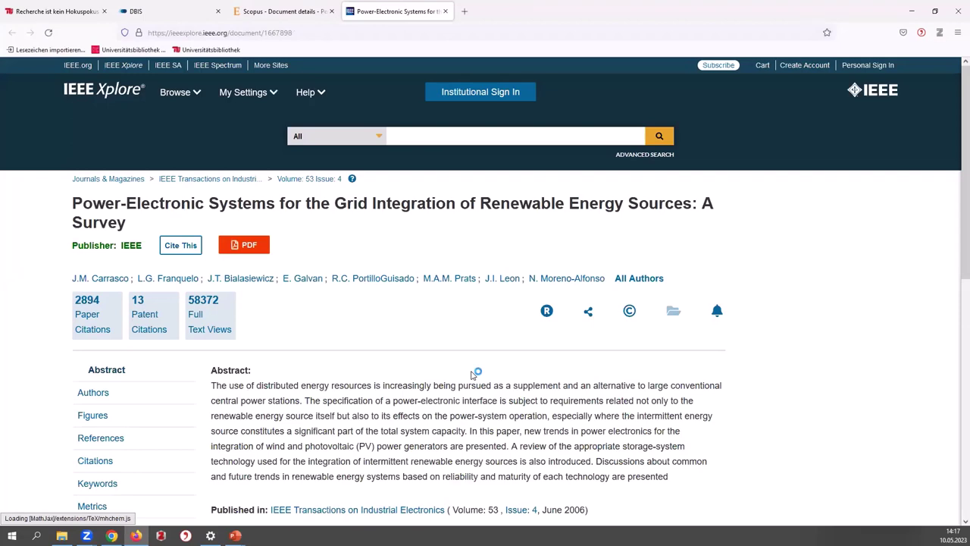
left_click(243, 247)
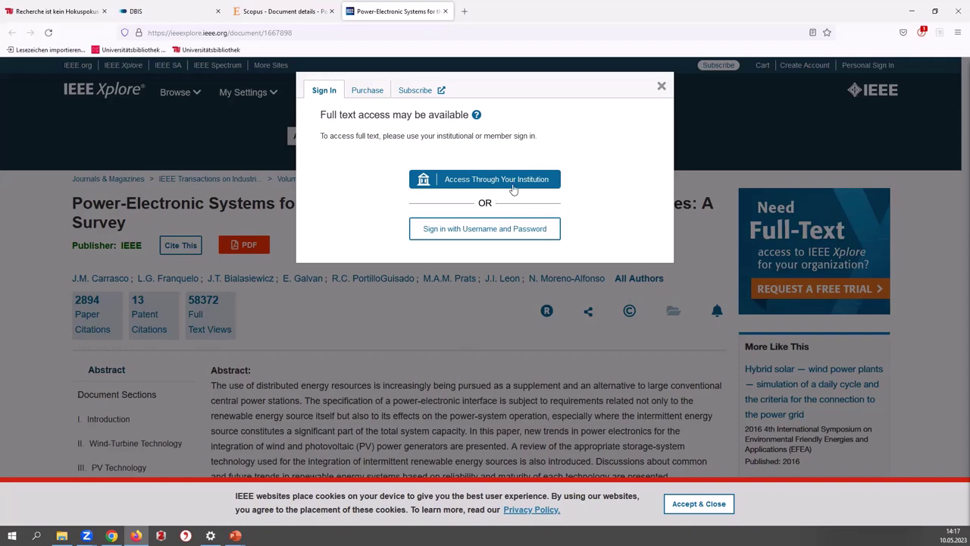
left_click(661, 89)
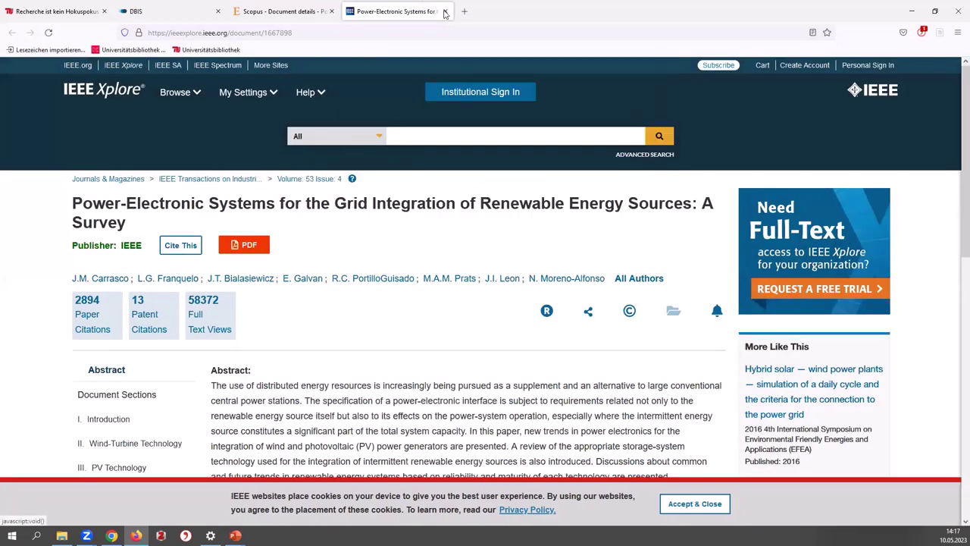
key("ctrl+w")
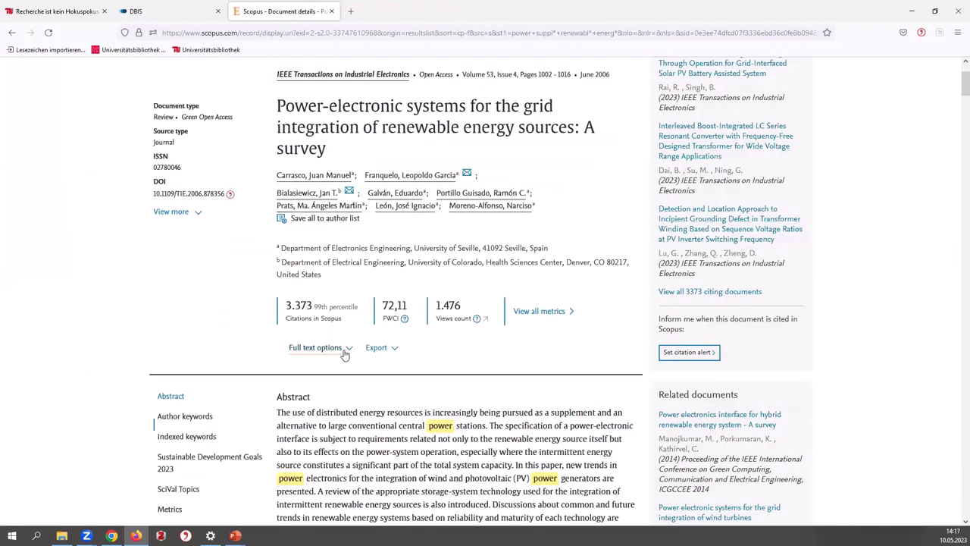
Step: Open the repository version of the article's full text, skim its first pages, and close it
left_click(343, 353)
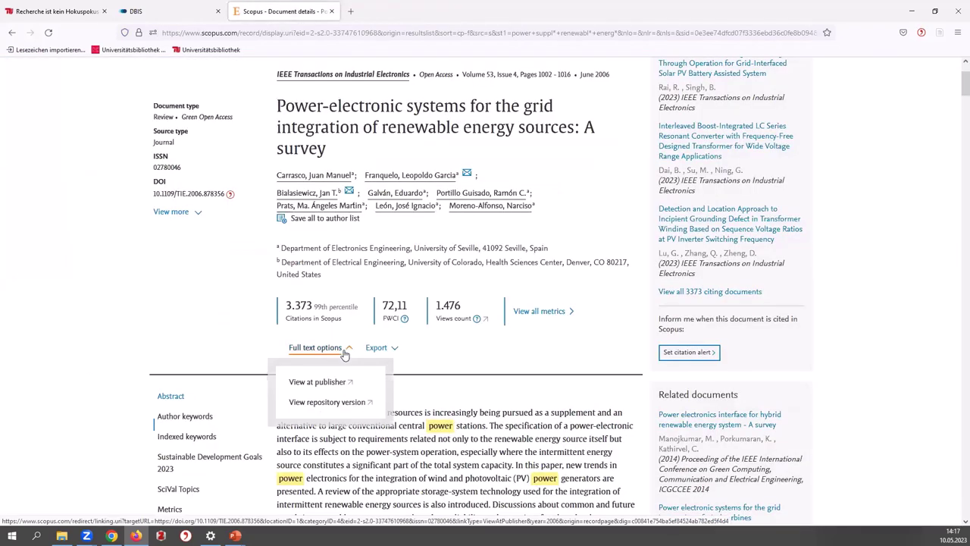
left_click(328, 402)
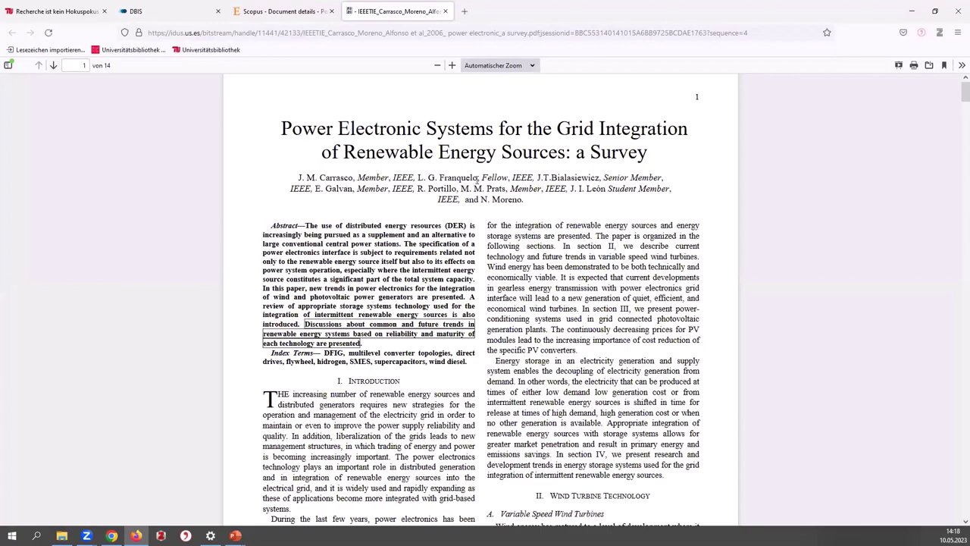
scroll(438, 193, "down", 15)
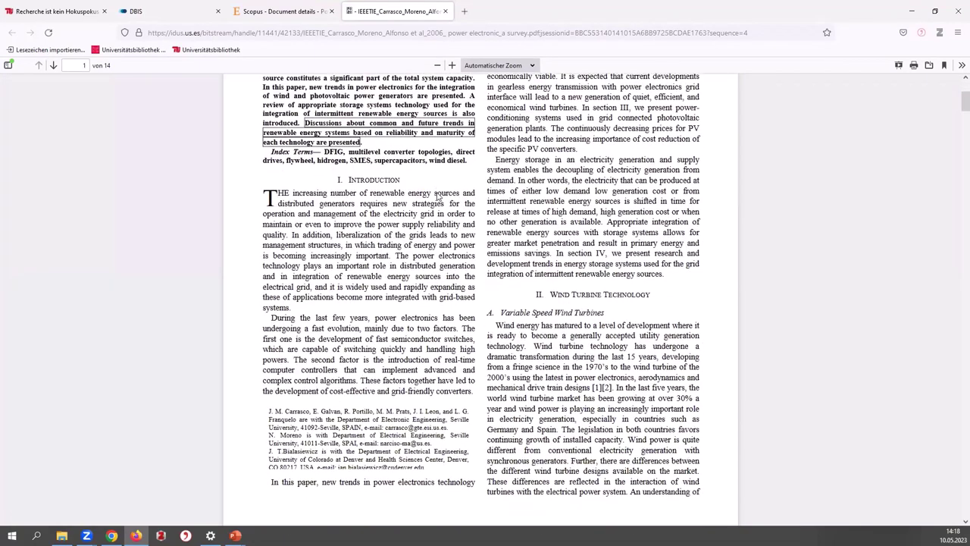
scroll(438, 194, "down", 4)
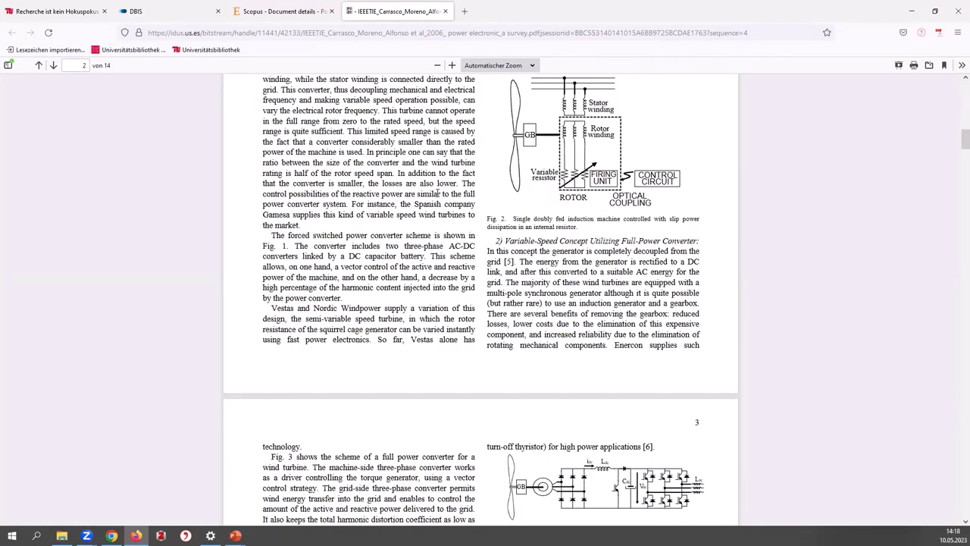
left_click(445, 12)
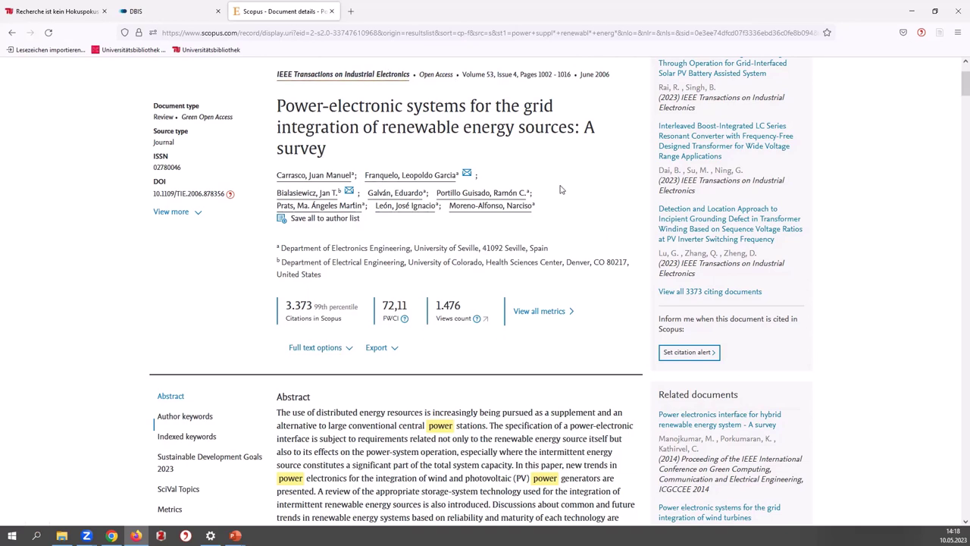
Step: Find related documents based on the article's keywords and inspect the keyword selection for that search without changing it
scroll(561, 195, "down", 3)
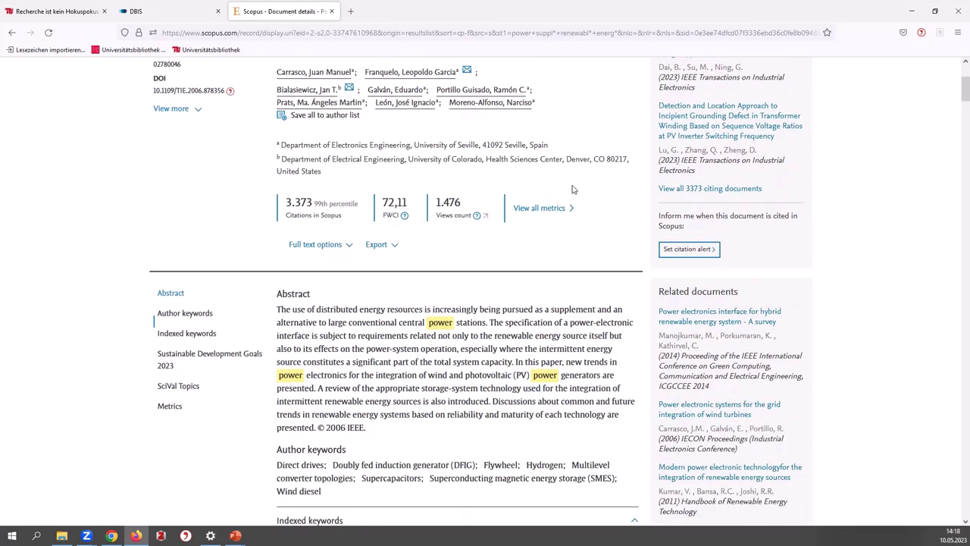
scroll(653, 157, "down", 4)
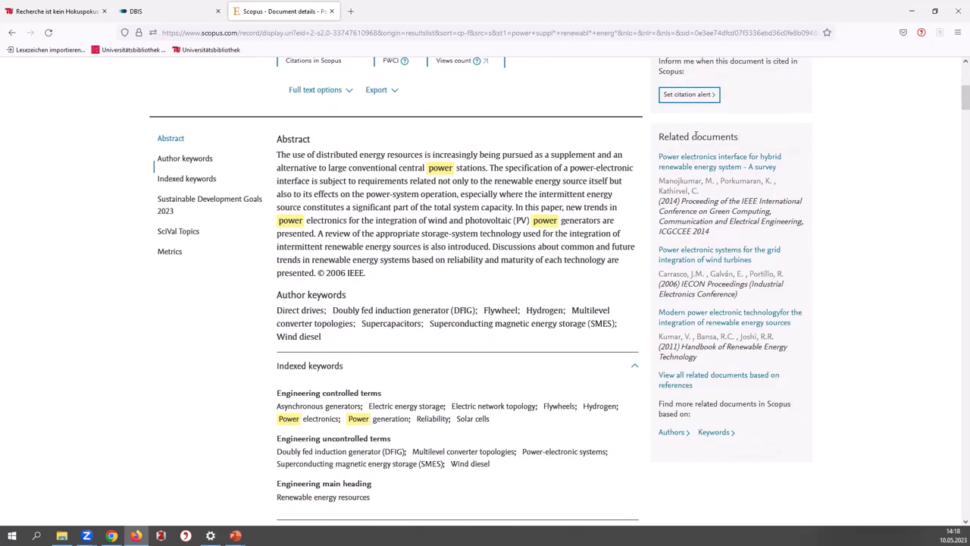
scroll(561, 389, "down", 1)
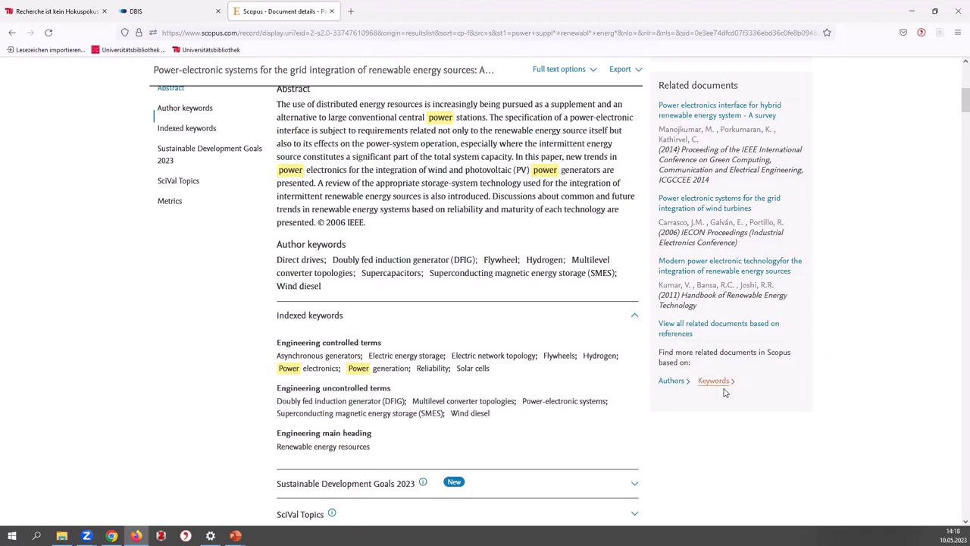
left_click(718, 382)
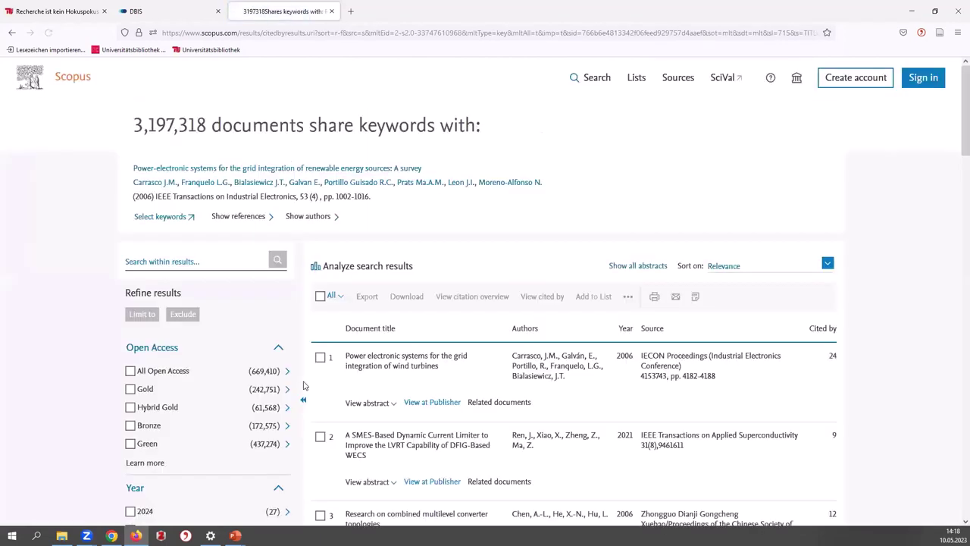
left_click(186, 221)
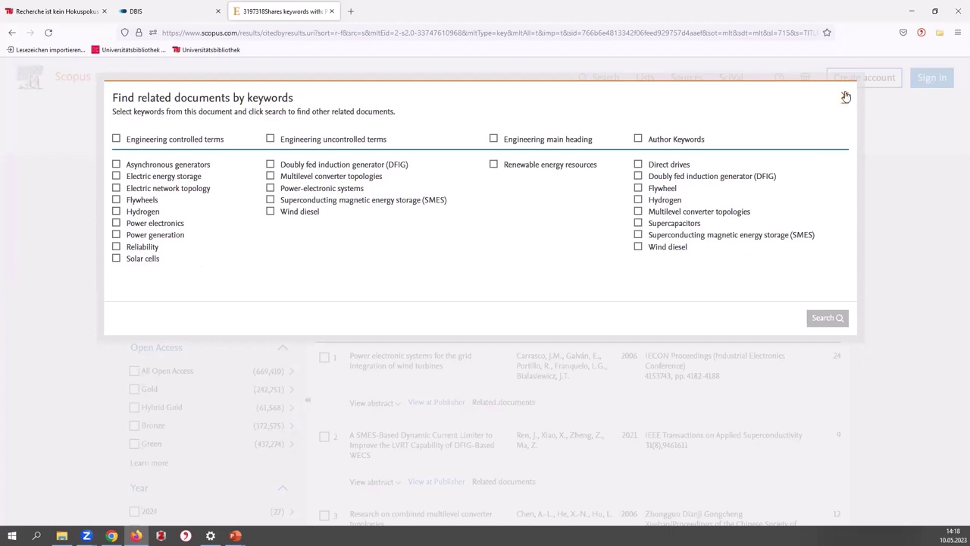
left_click(846, 97)
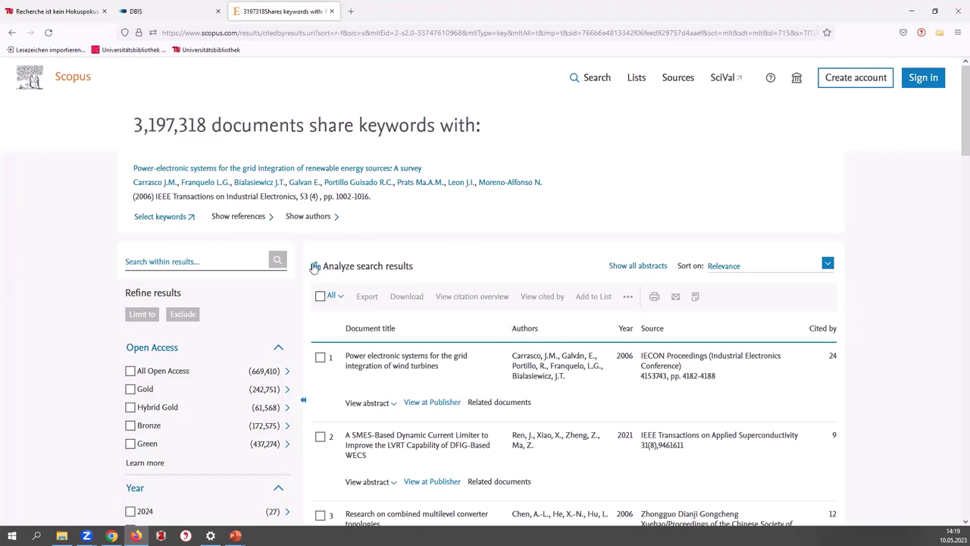
Step: Analyze the keyword-related search results and review the charts by year, source, author, affiliation, country, type and subject area
left_click(370, 267)
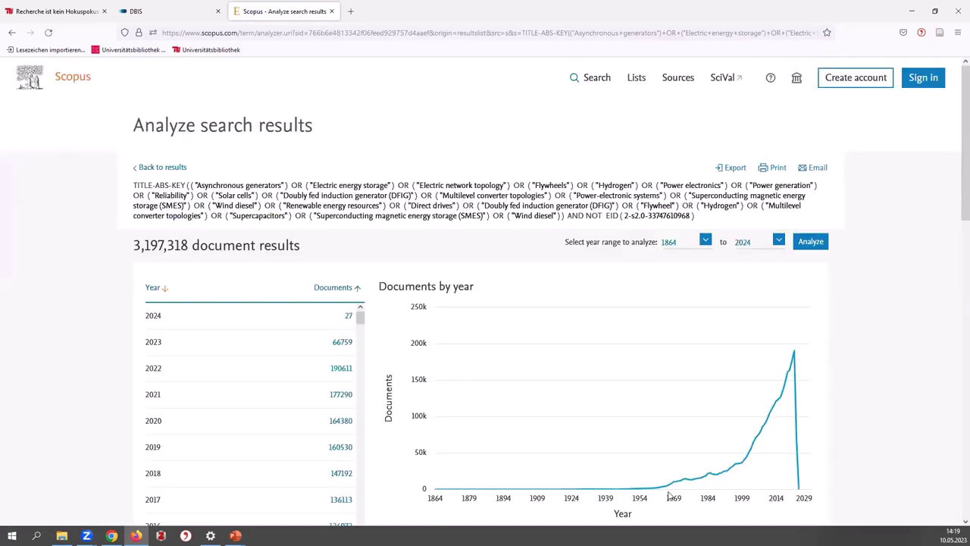
mouse_move(792, 364)
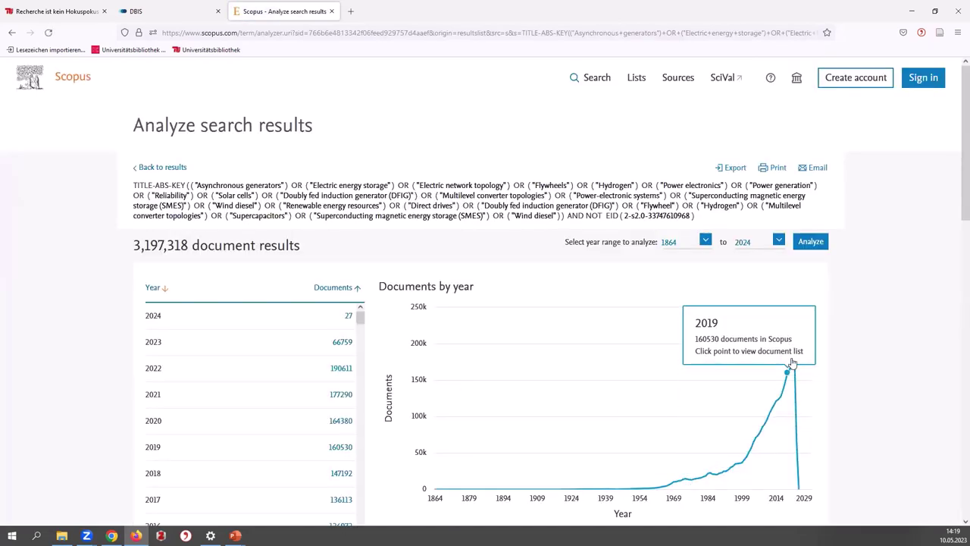
scroll(768, 385, "down", 3)
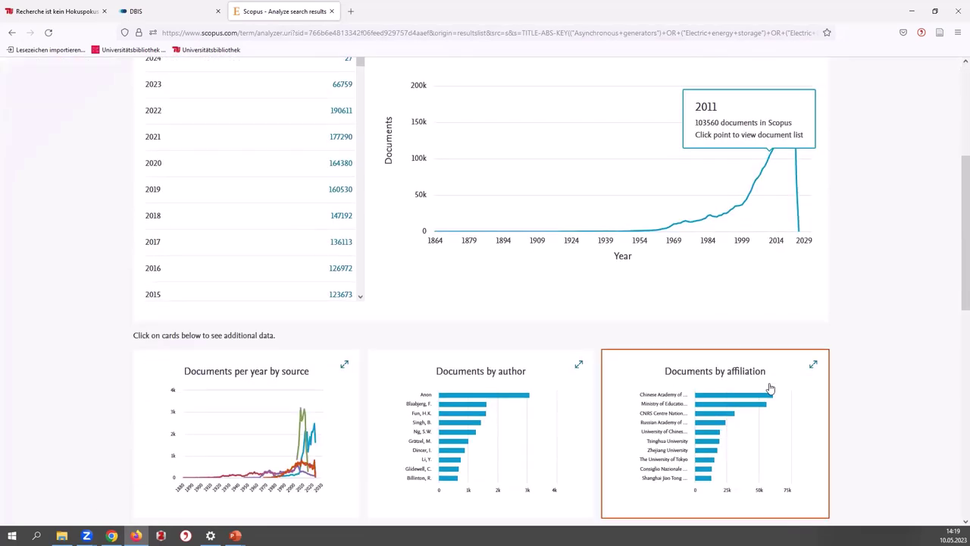
scroll(768, 388, "down", 2)
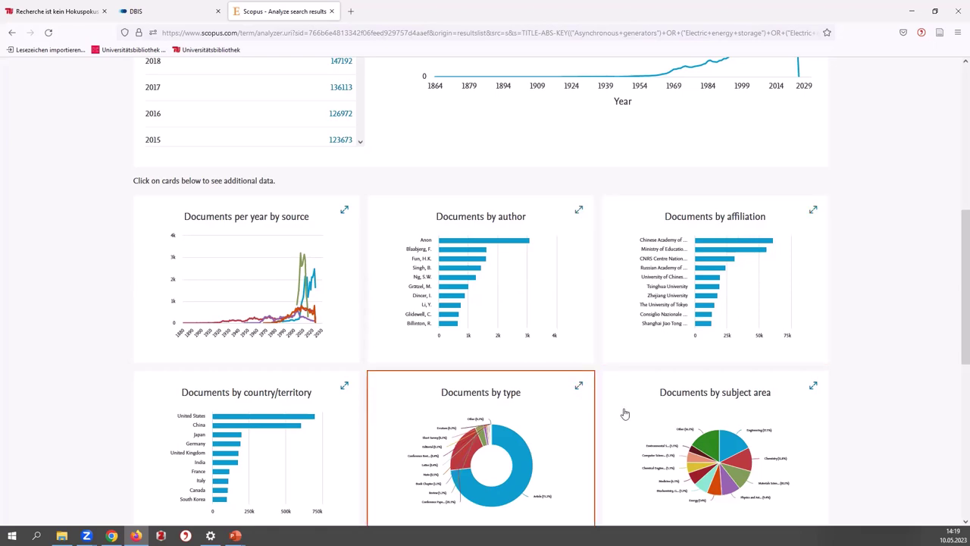
scroll(625, 414, "up", 5)
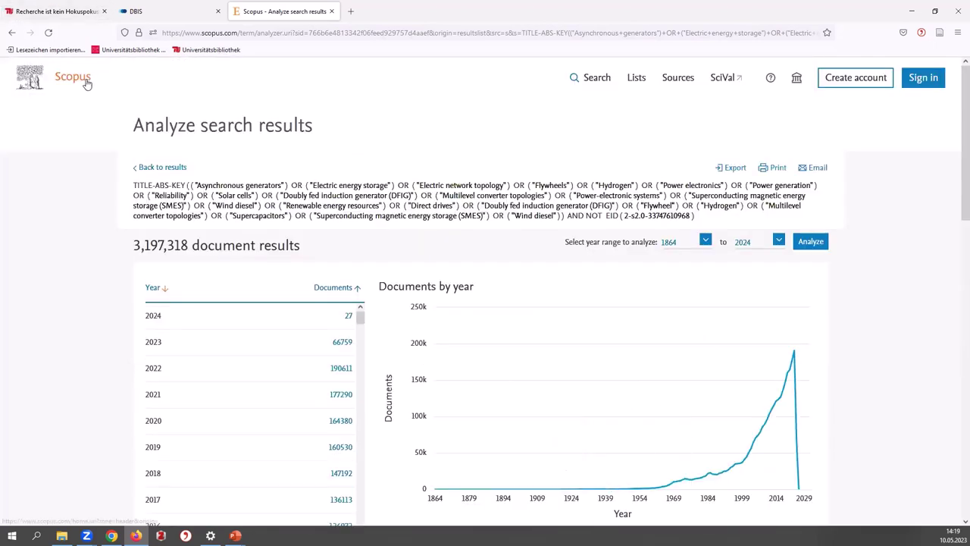
Step: Return to the Scopus document search, add a second search field combined with AND, and check which fields it can search within
left_click(86, 84)
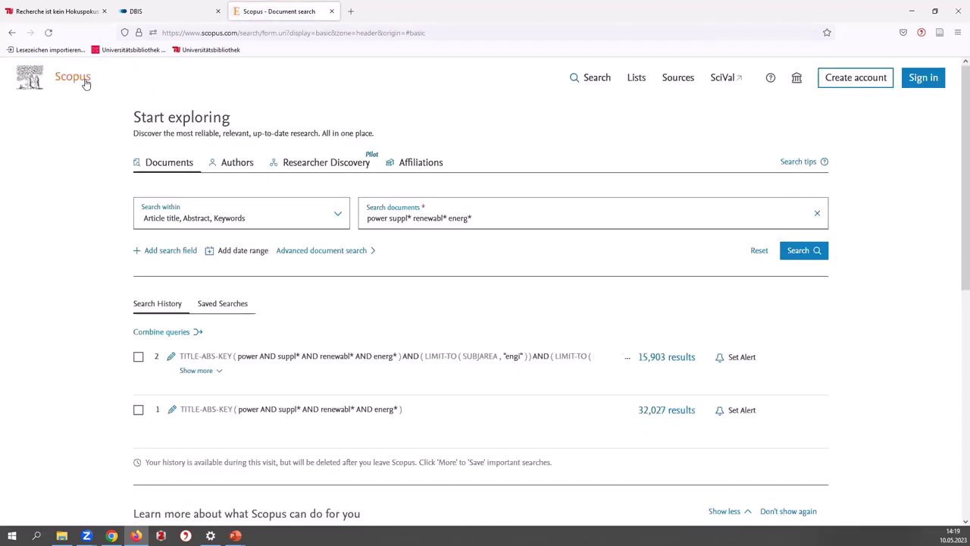
left_click(182, 252)
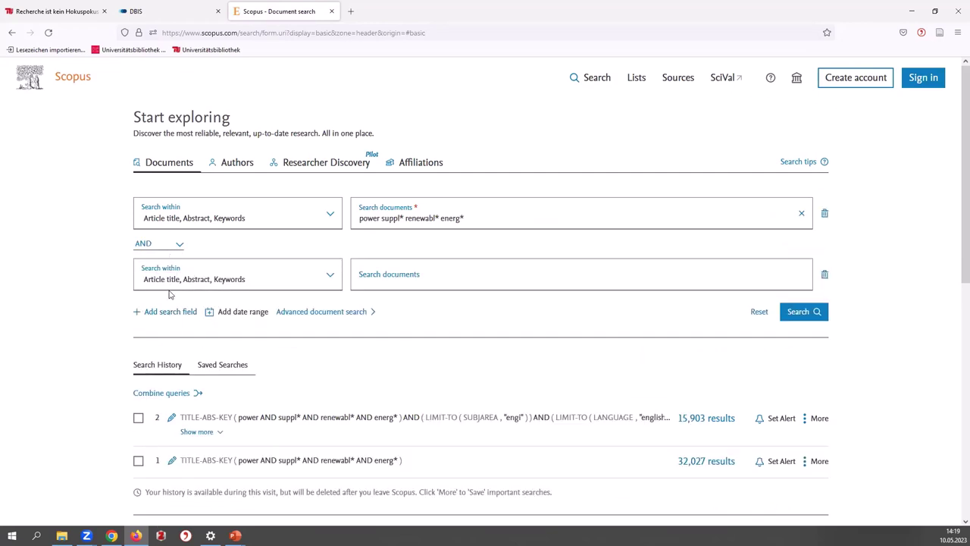
left_click(191, 279)
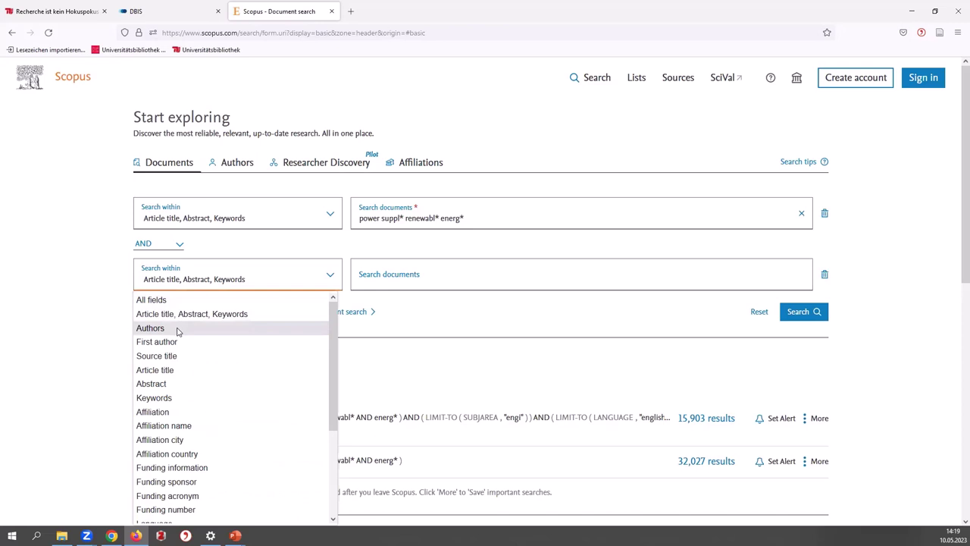
left_click(77, 315)
scroll(91, 341, "down", 1)
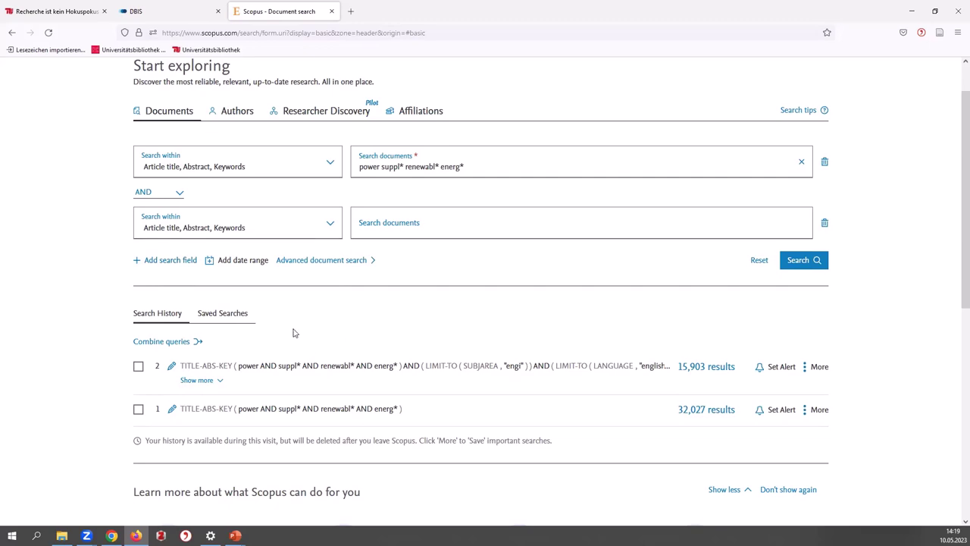
Step: Switch to the author search by author name and begin entering the author's last name
scroll(295, 334, "up", 1)
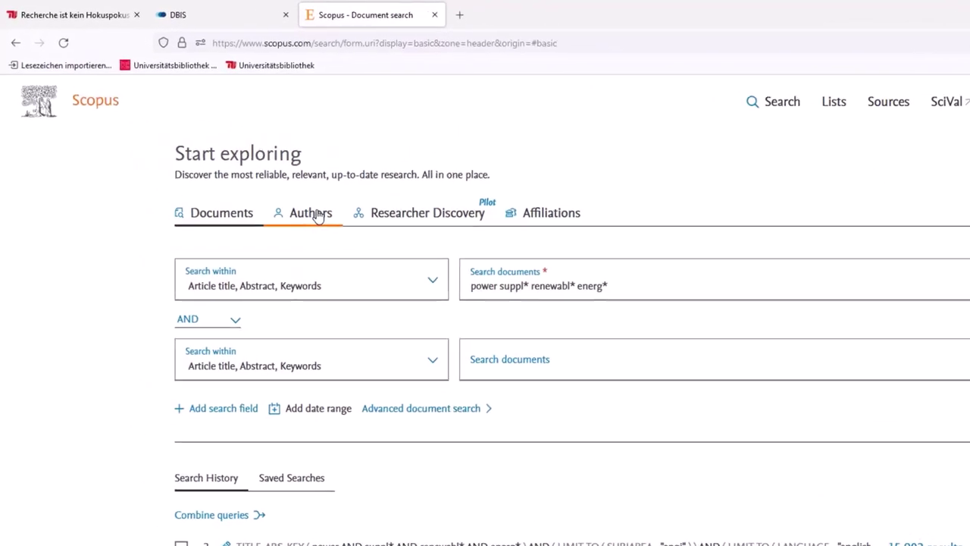
left_click(318, 216)
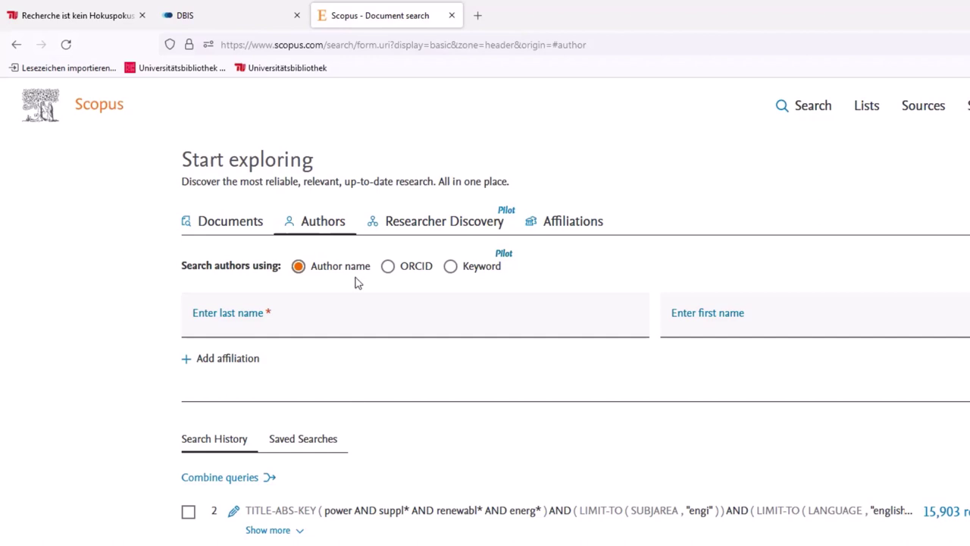
left_click(359, 315)
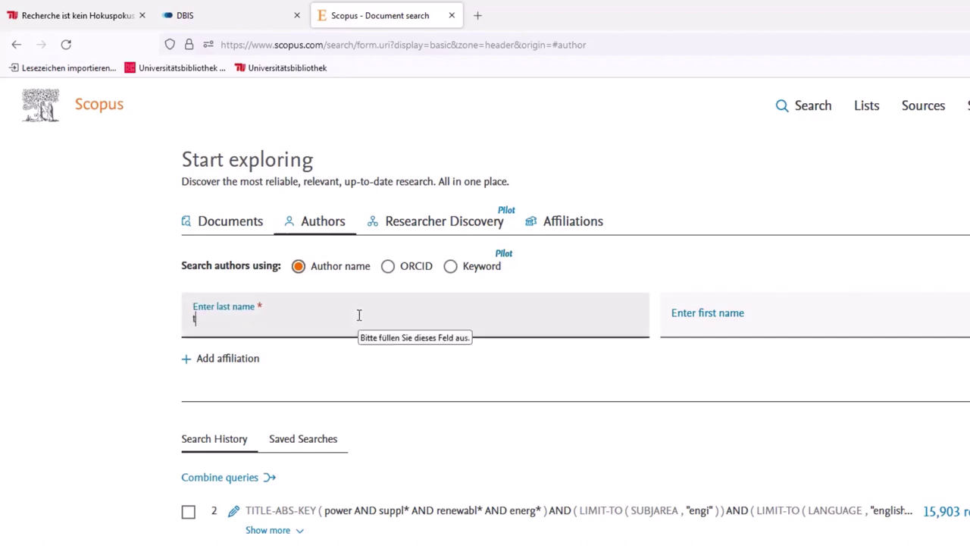